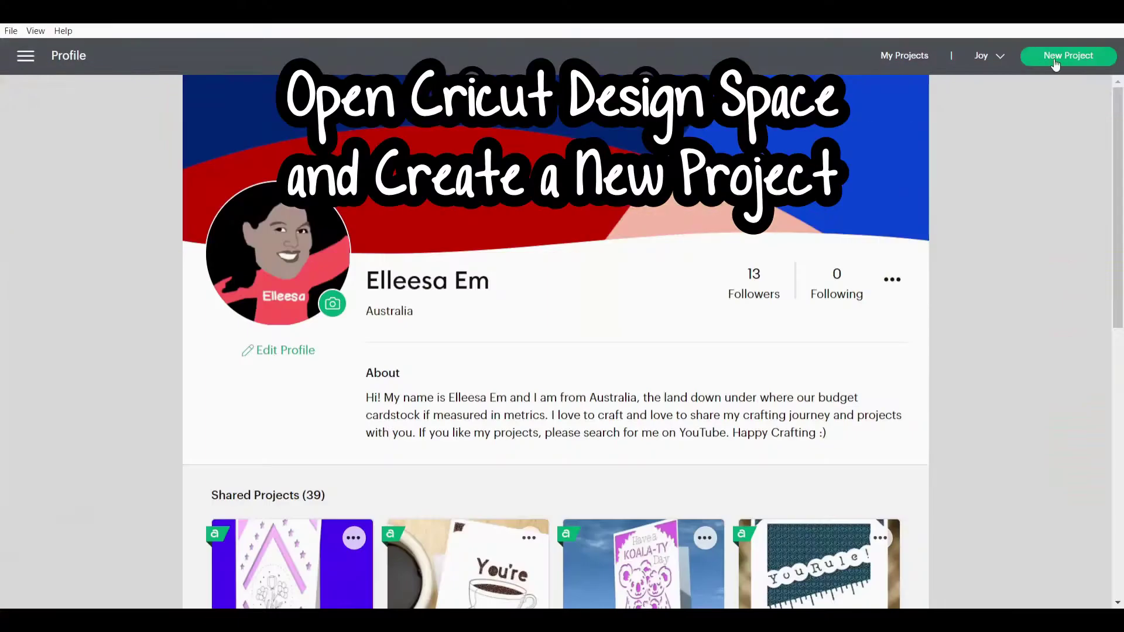
Start a new blank project and change the machine from Joy to Cricut Explore 3.
{"action": "left_click", "coordinate": [1055, 59]}
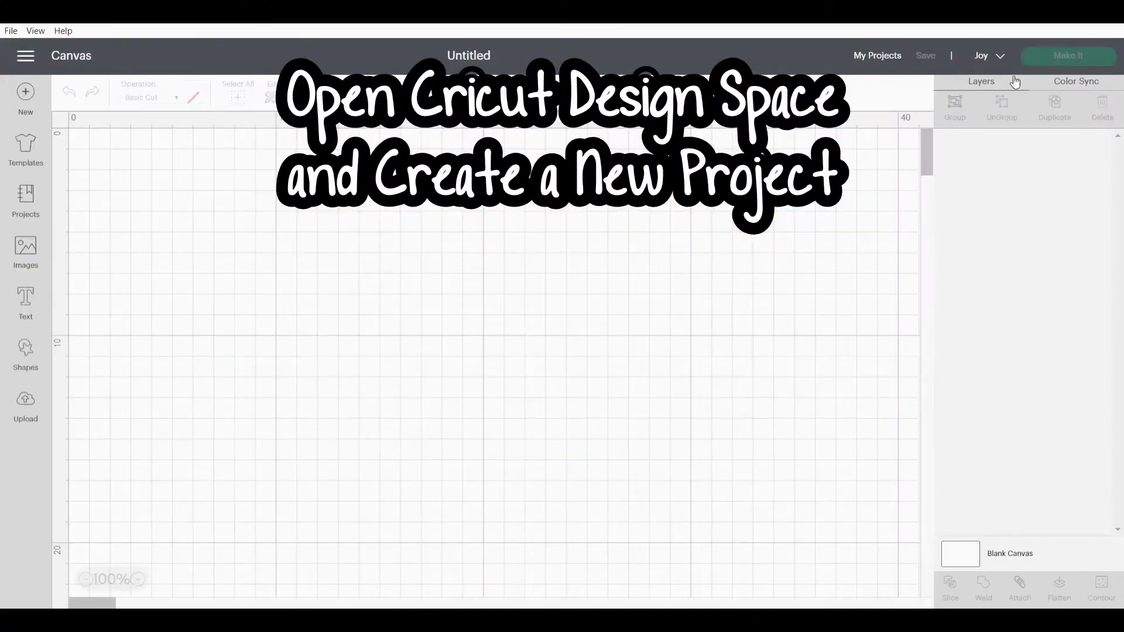
{"action": "left_click", "coordinate": [987, 58]}
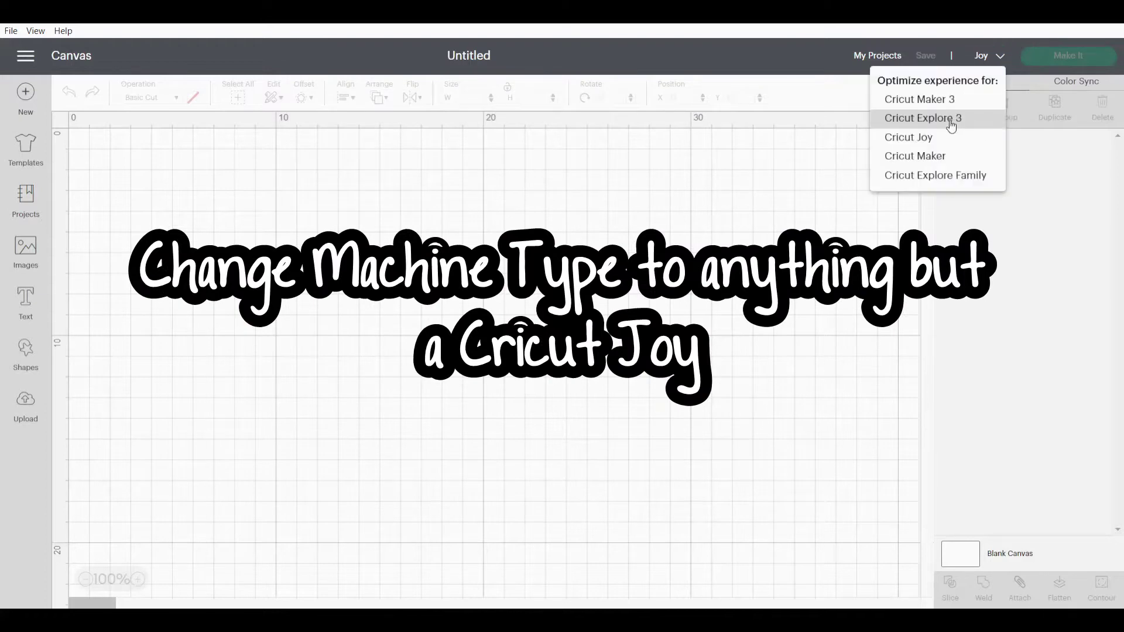
{"action": "left_click", "coordinate": [950, 119]}
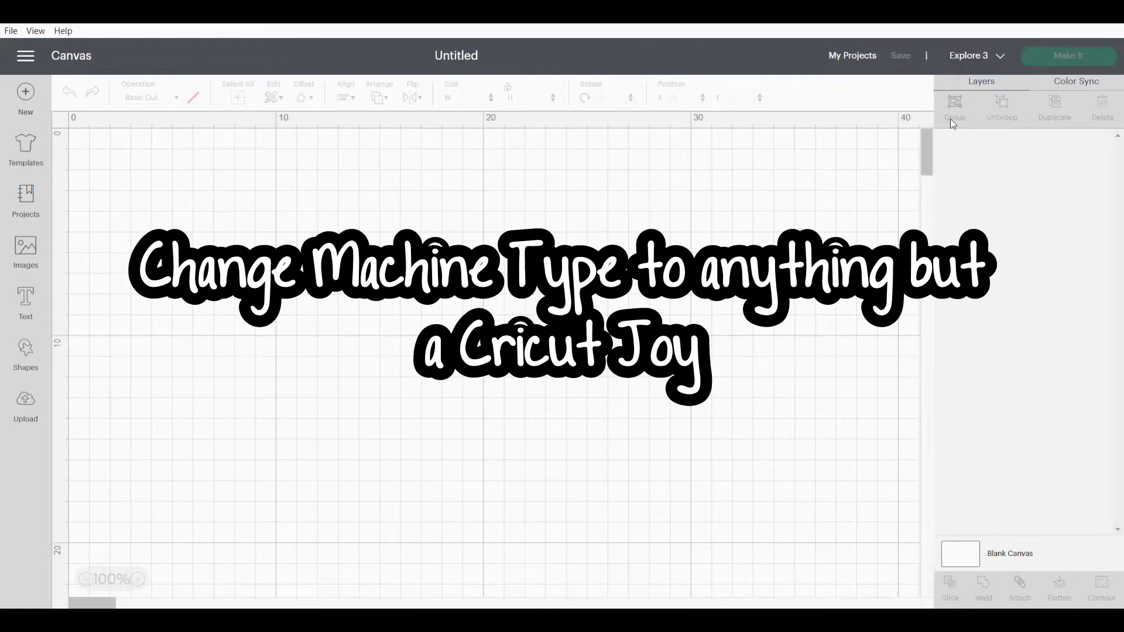
Upload the pencil name-label photo as the Print Then Cut image PhotoSizeFile4 and select it.
{"action": "left_click", "coordinate": [25, 404]}
{"action": "left_click", "coordinate": [322, 316]}
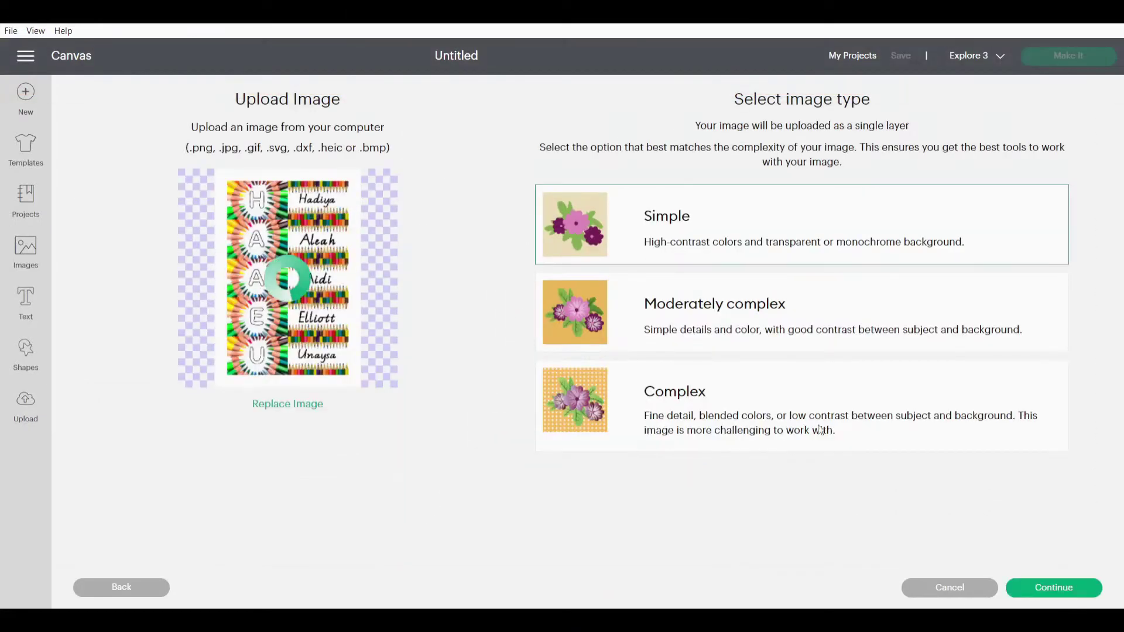
{"action": "left_click", "coordinate": [1048, 591]}
{"action": "left_click", "coordinate": [1053, 589]}
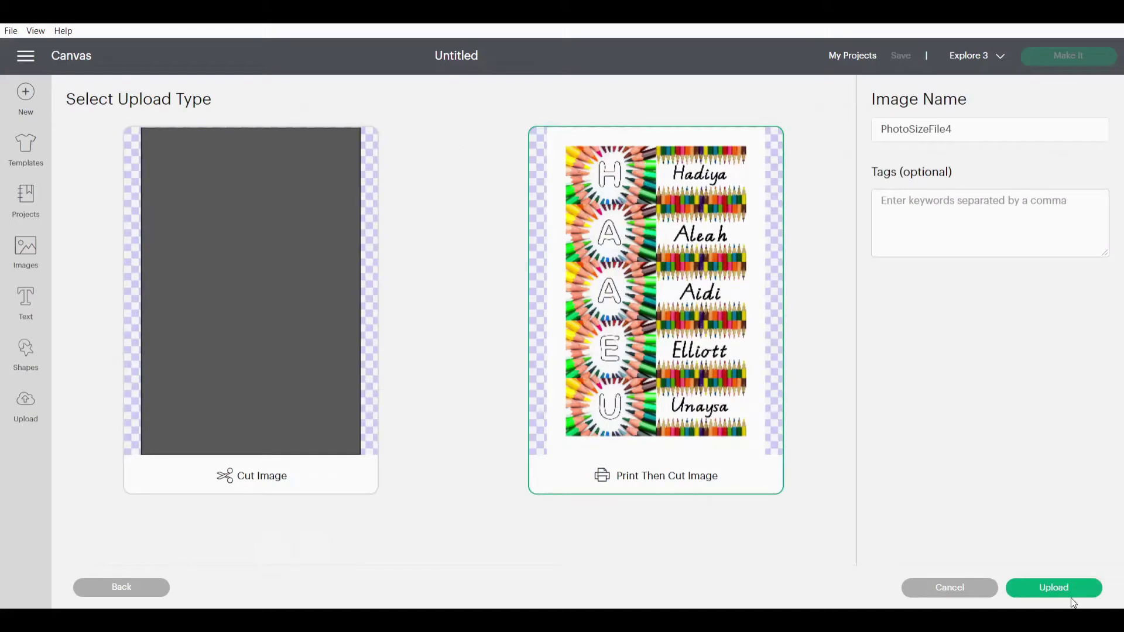
{"action": "left_click", "coordinate": [1073, 588]}
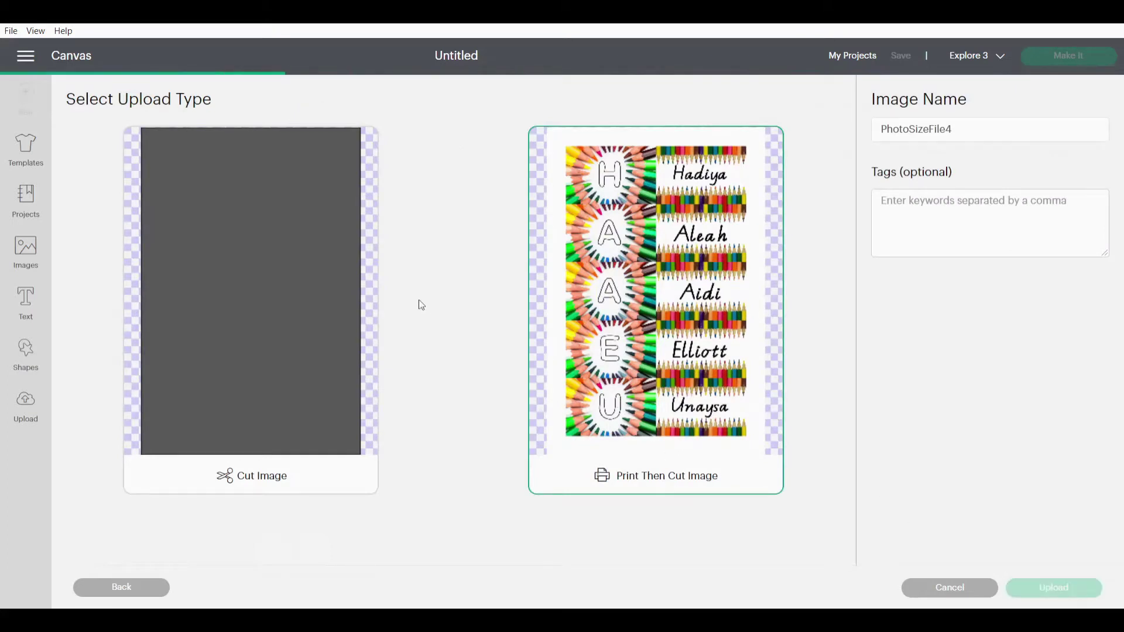
{"action": "left_click", "coordinate": [164, 487]}
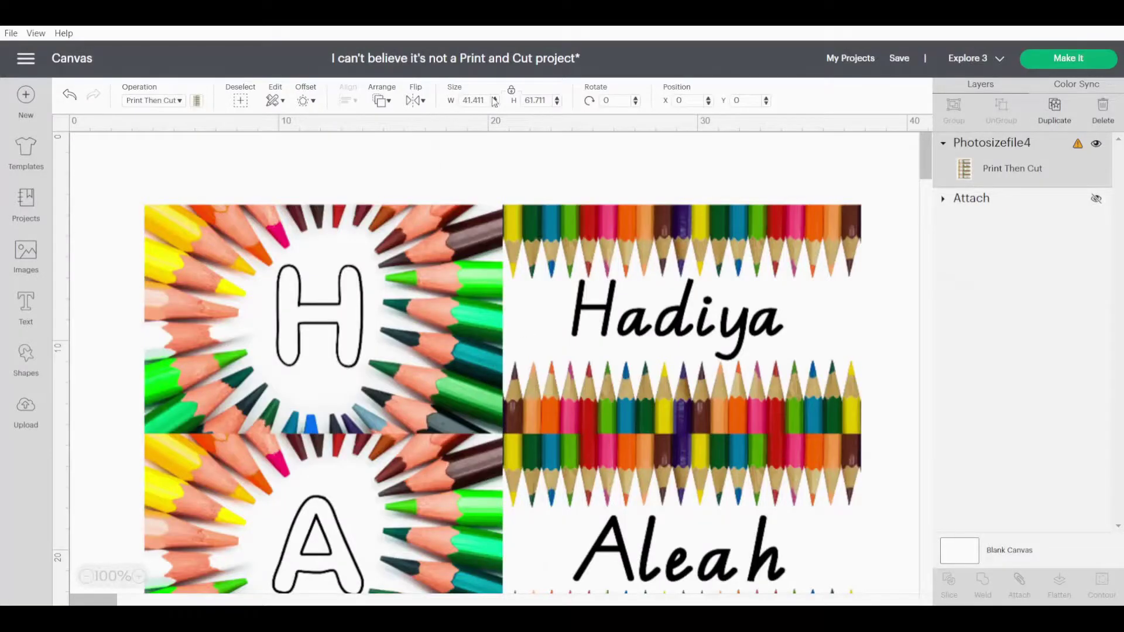
Resize PhotoSizeFile4 proportionally to 10.2 cm wide (15.2 cm tall) and reselect it to verify.
{"action": "left_click_drag", "start_coordinate": [485, 101], "coordinate": [360, 102]}
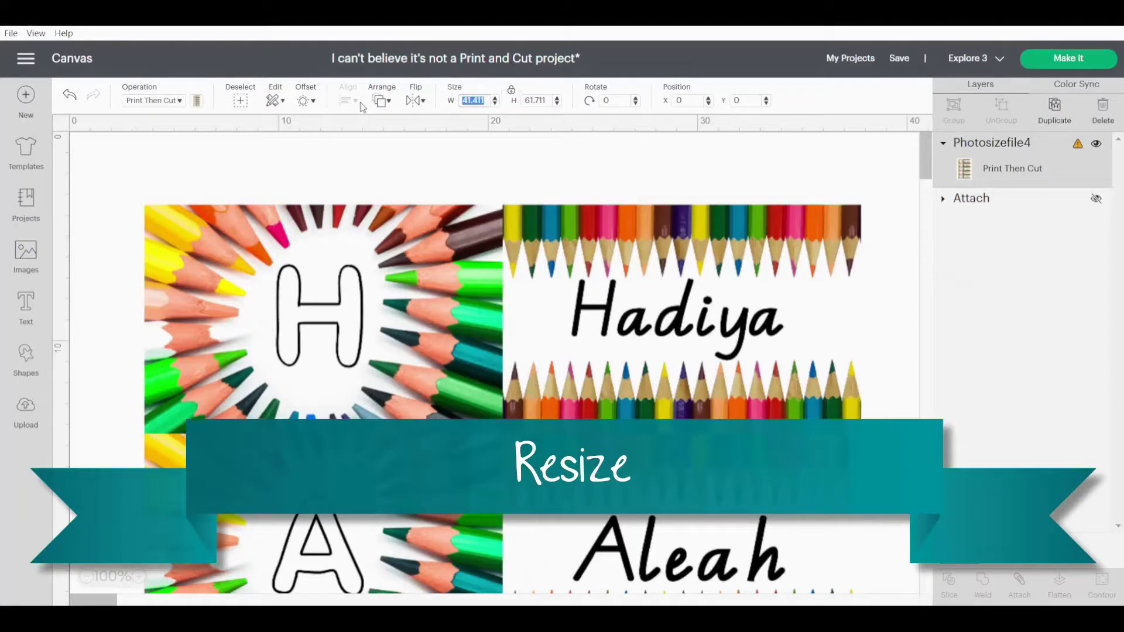
{"action": "type", "text": "10.2"}
{"action": "key", "text": "Return"}
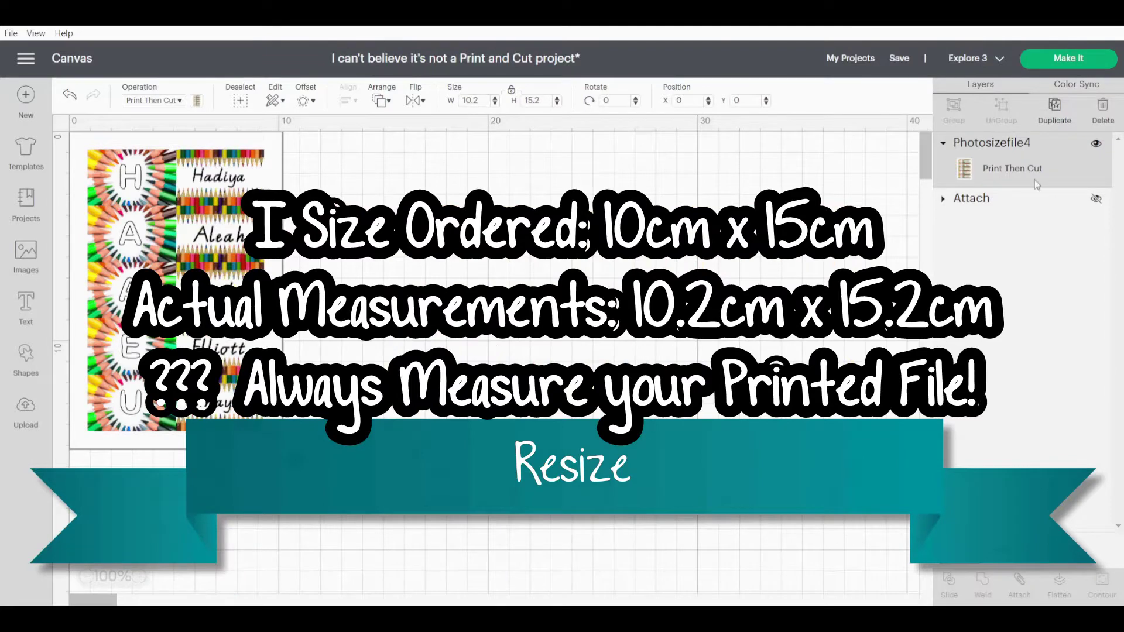
{"action": "left_click", "coordinate": [403, 273]}
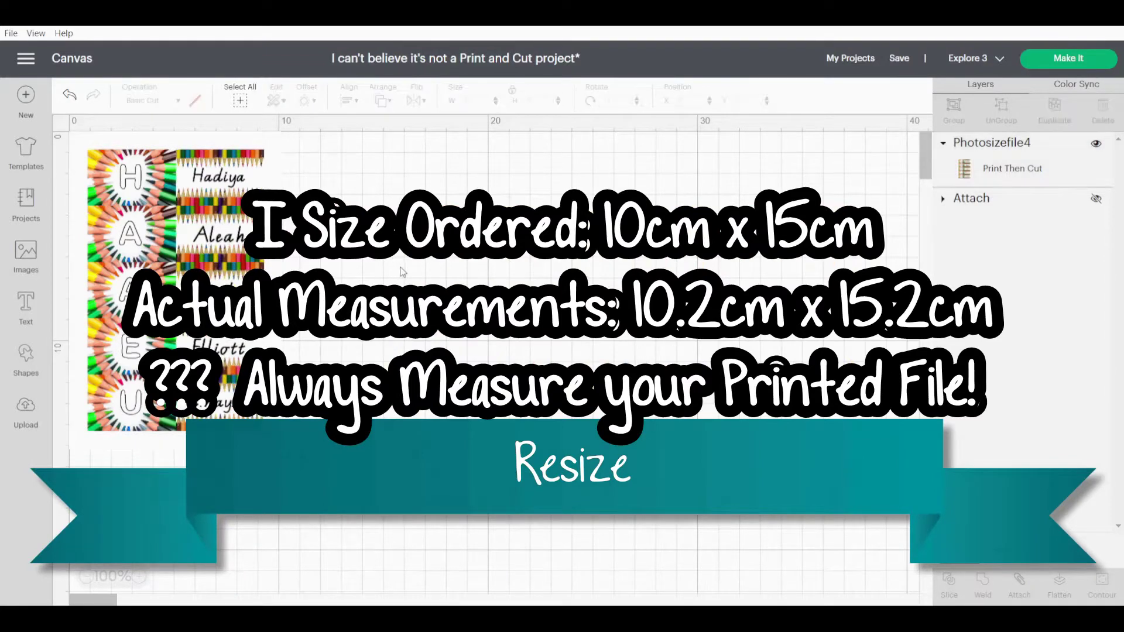
{"action": "left_click", "coordinate": [175, 290]}
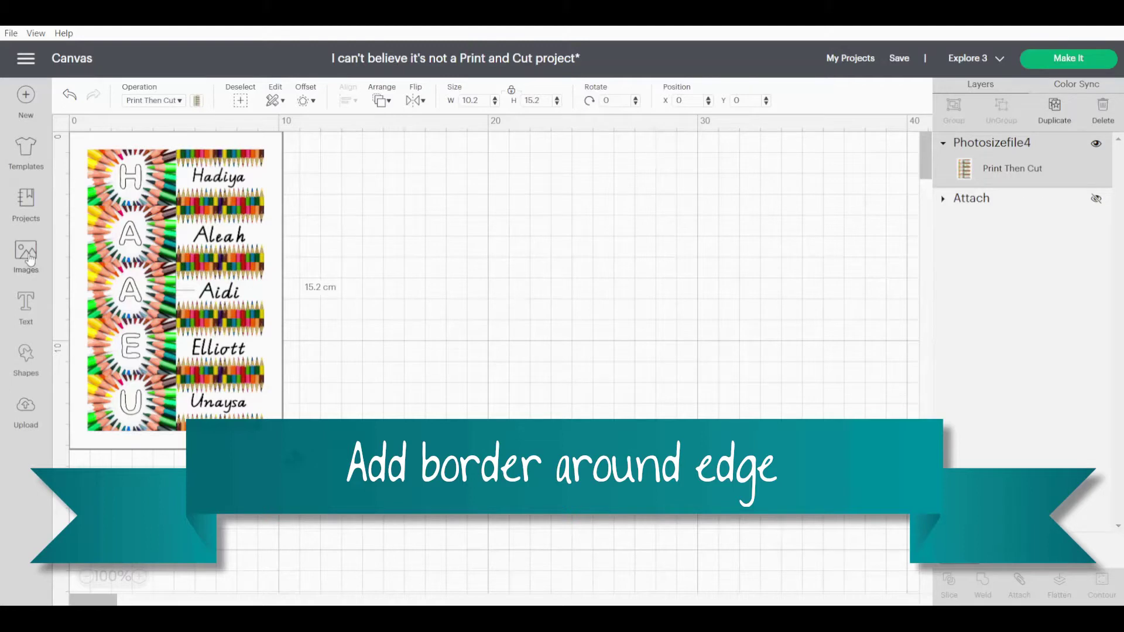
Add a square and size it to 10.2 × 15.2 cm.
{"action": "left_click", "coordinate": [29, 363]}
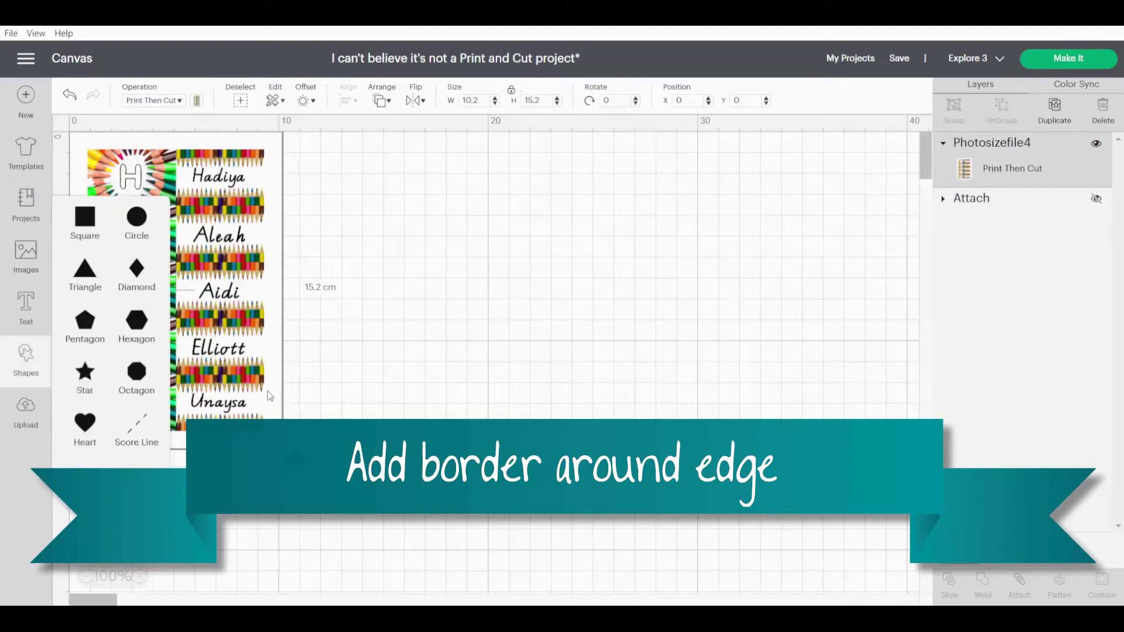
{"action": "left_click", "coordinate": [84, 216]}
{"action": "left_click_drag", "start_coordinate": [195, 228], "coordinate": [170, 204]}
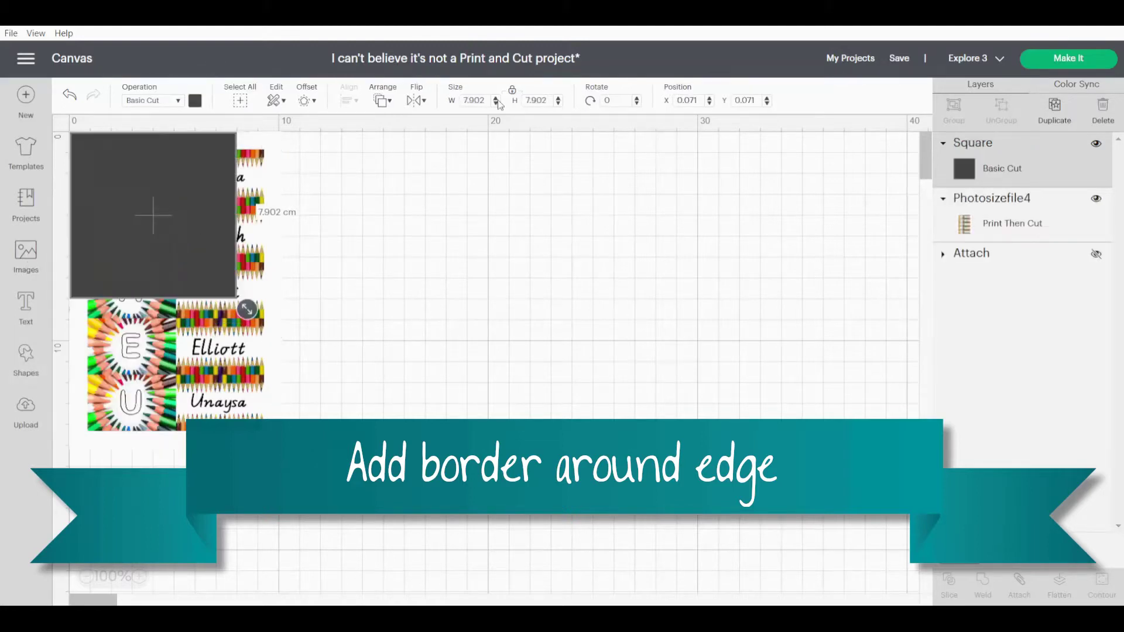
{"action": "left_click", "coordinate": [491, 101]}
{"action": "type", "text": "10.2"}
{"action": "key", "text": "Return"}
{"action": "left_click", "coordinate": [531, 99]}
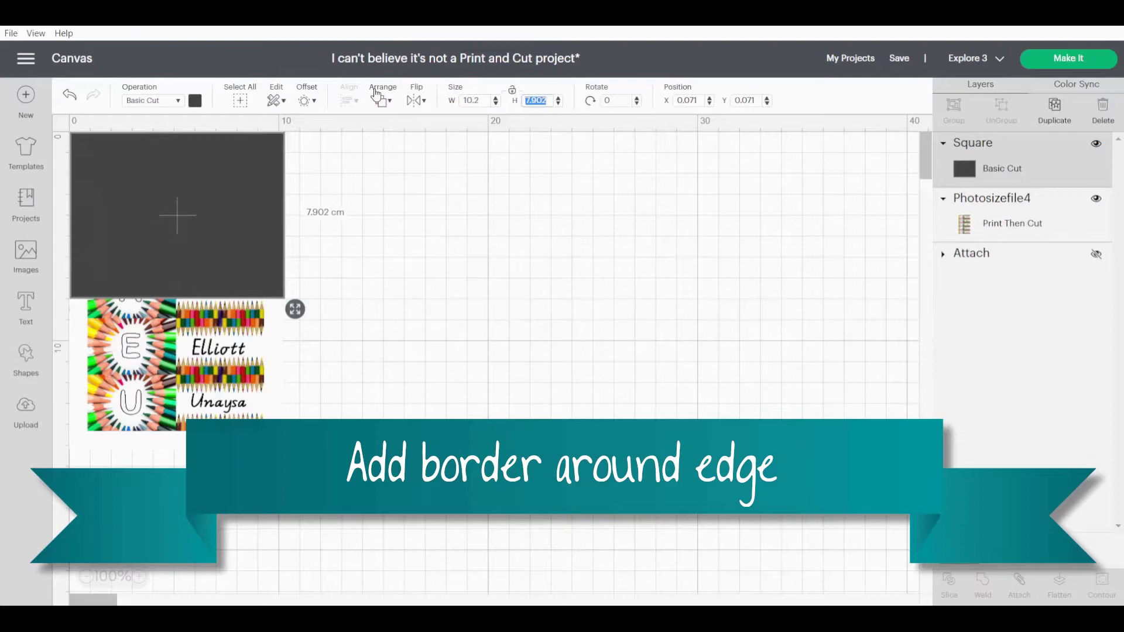
{"action": "type", "text": "15.2"}
{"action": "key", "text": "Return"}
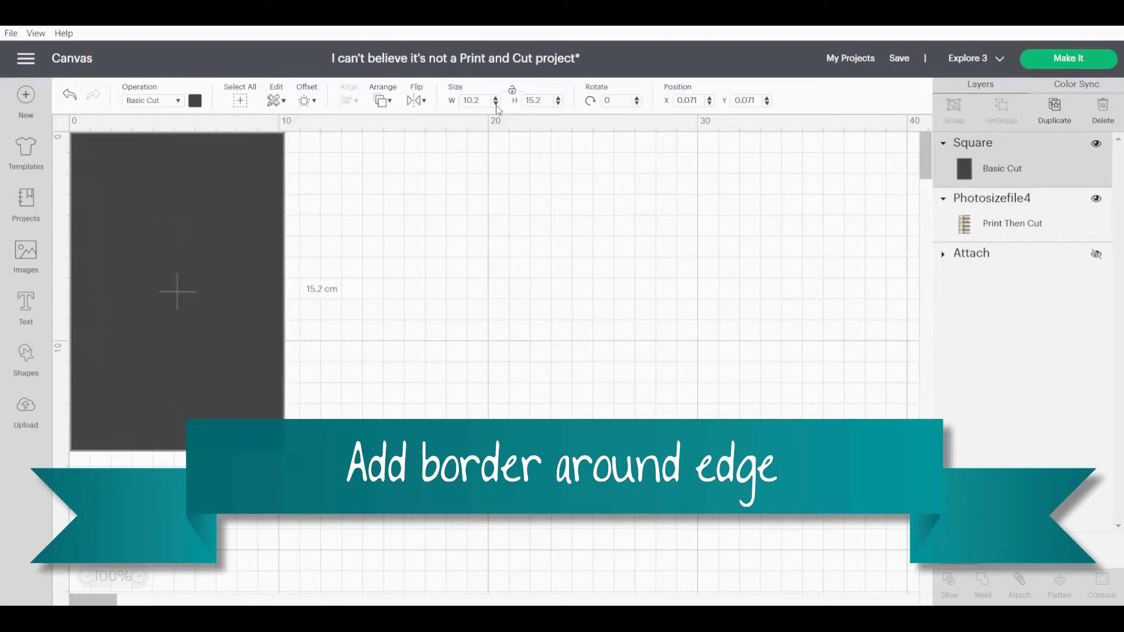
Position the square at X 0, Y 0 over the photo.
{"action": "left_click_drag", "start_coordinate": [713, 101], "coordinate": [678, 100]}
{"action": "type", "text": "0"}
{"action": "key", "text": "Return"}
{"action": "left_click_drag", "start_coordinate": [755, 101], "coordinate": [666, 100]}
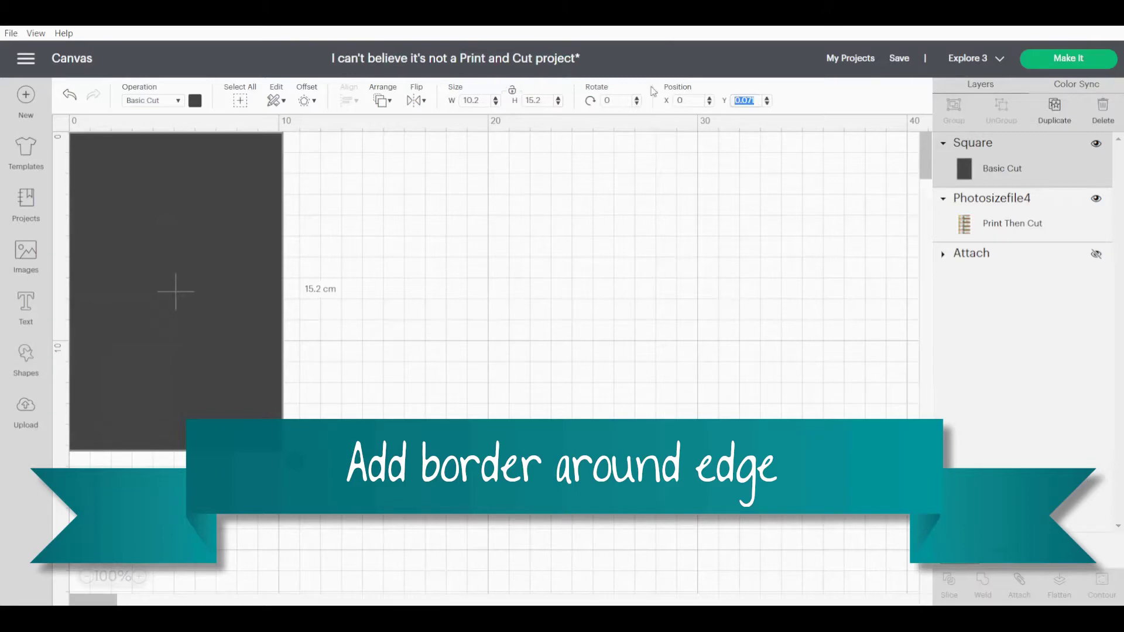
{"action": "type", "text": "0"}
{"action": "key", "text": "Return"}
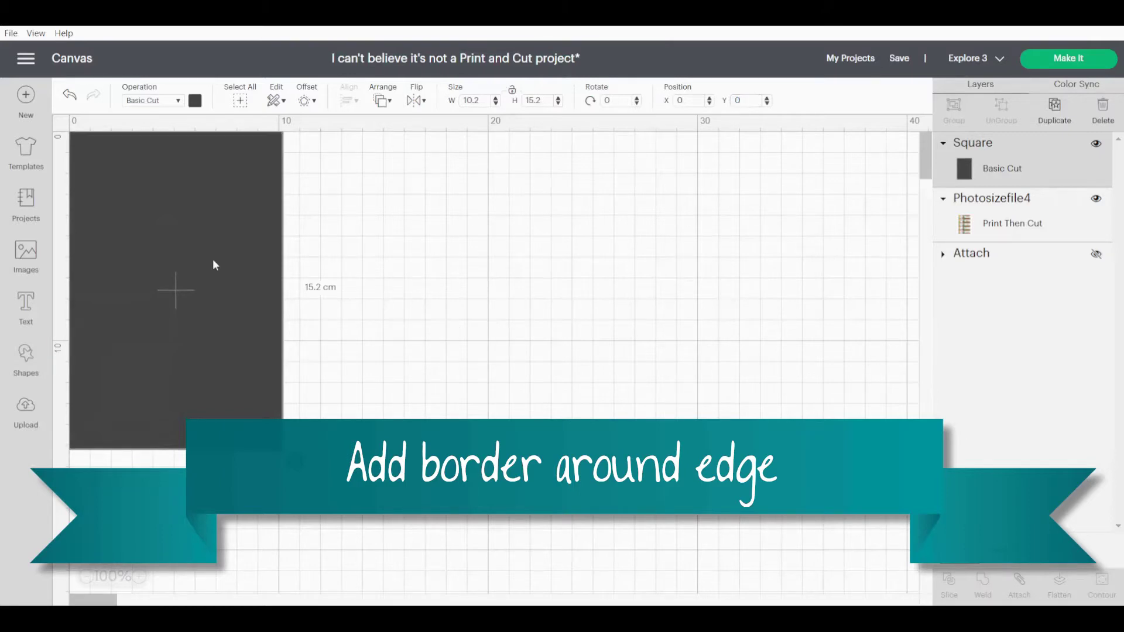
Change the square's operation from Basic Cut to Pen using a black Fine Point (0.4mm) pen.
{"action": "left_click", "coordinate": [195, 100]}
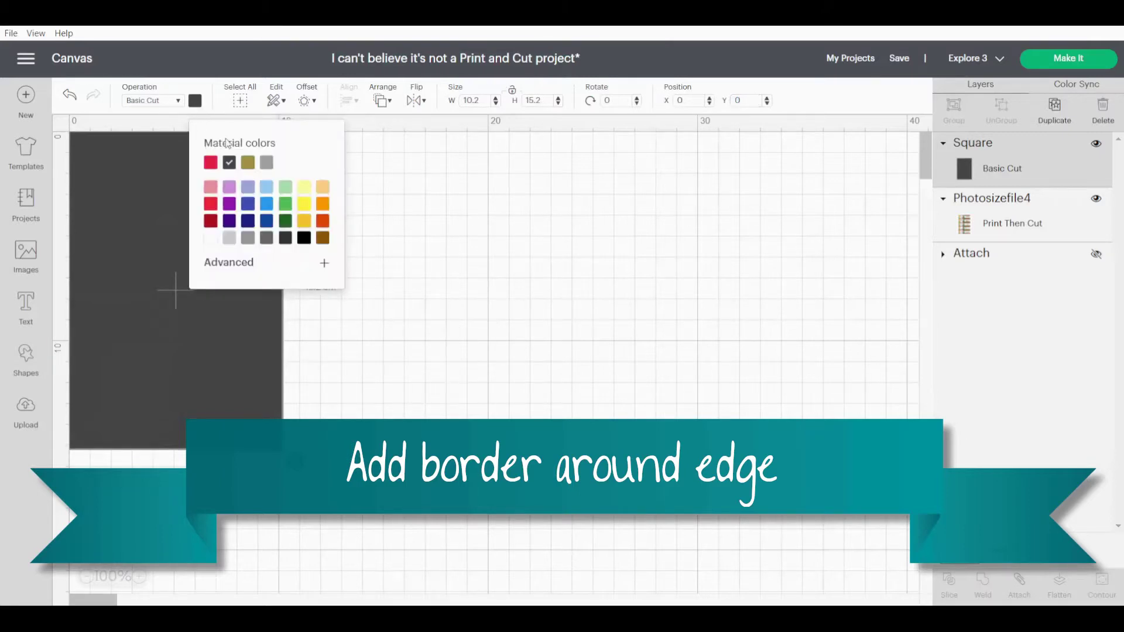
{"action": "left_click", "coordinate": [175, 100]}
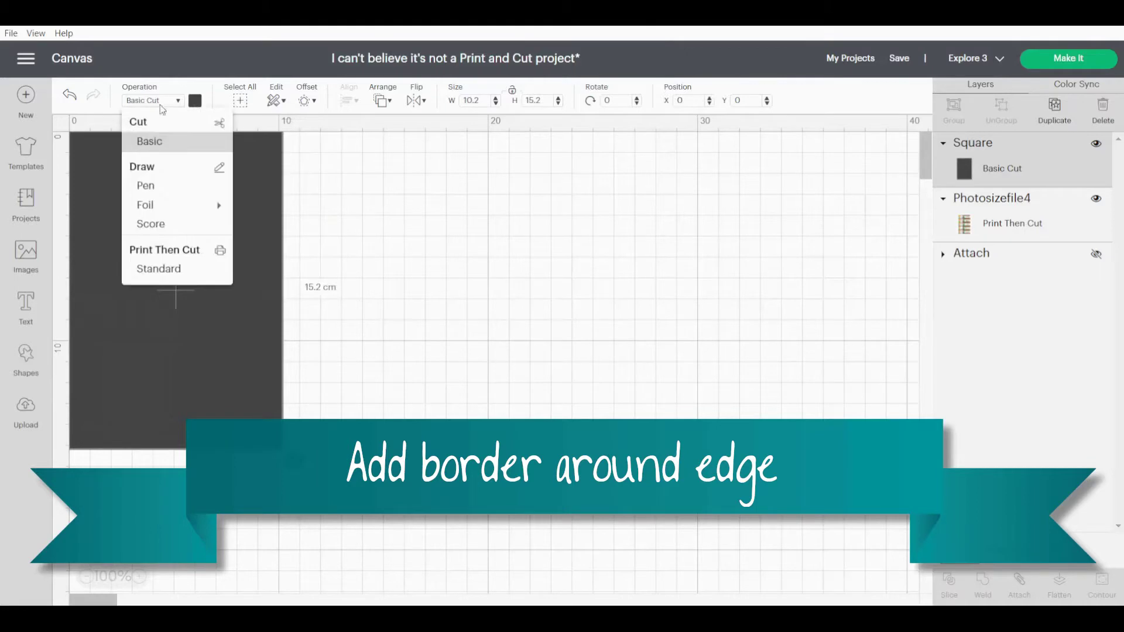
{"action": "left_click", "coordinate": [145, 185]}
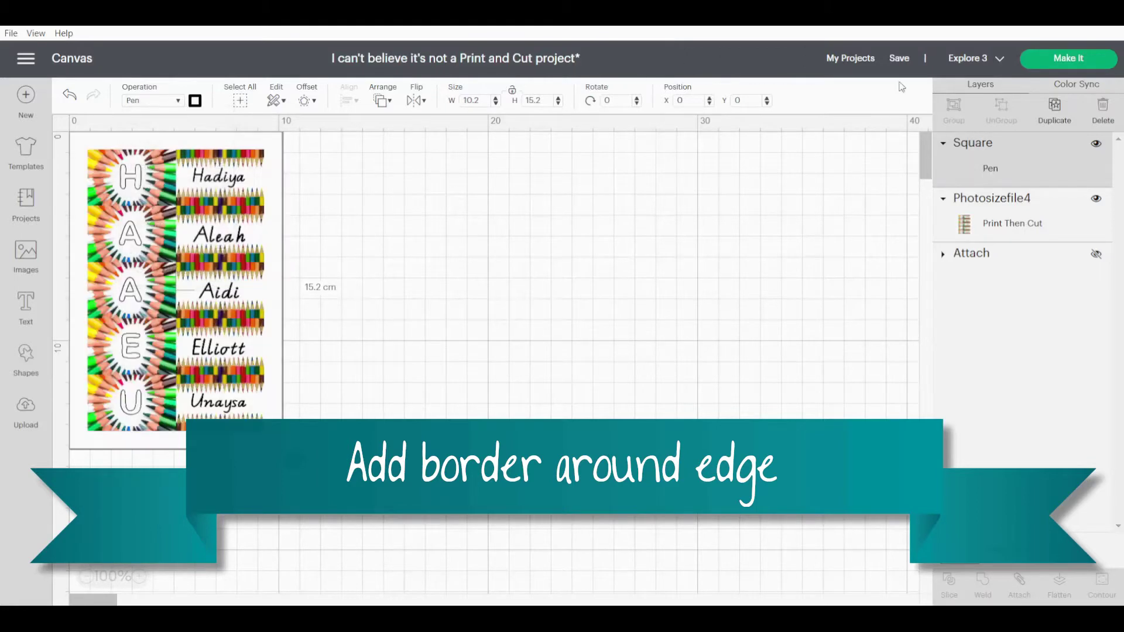
{"action": "left_click", "coordinate": [195, 100]}
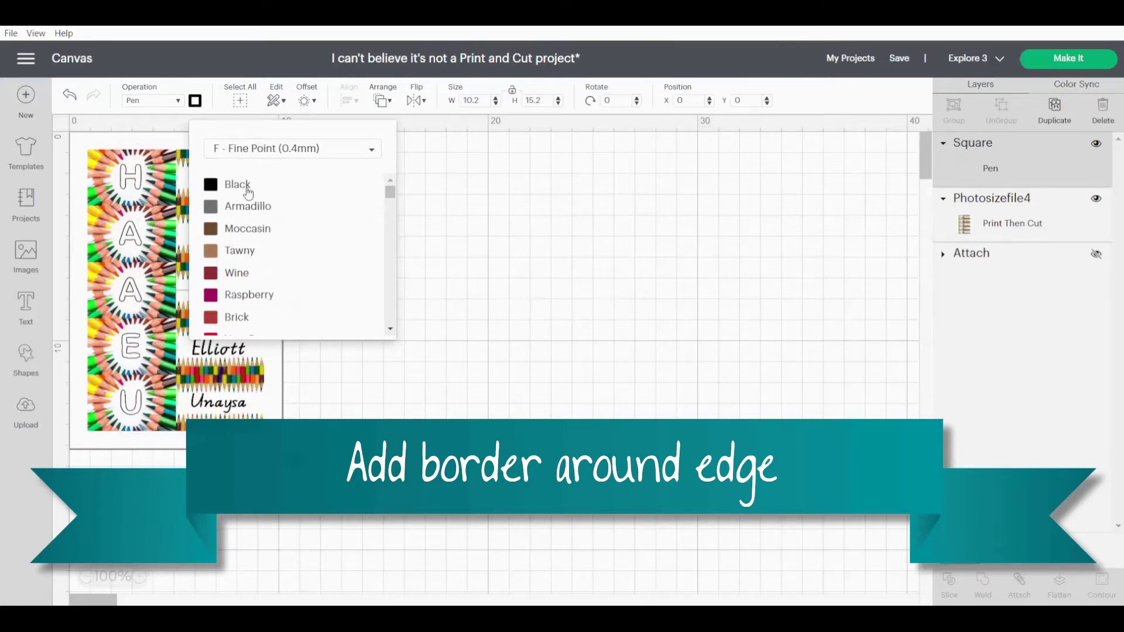
{"action": "left_click", "coordinate": [253, 154]}
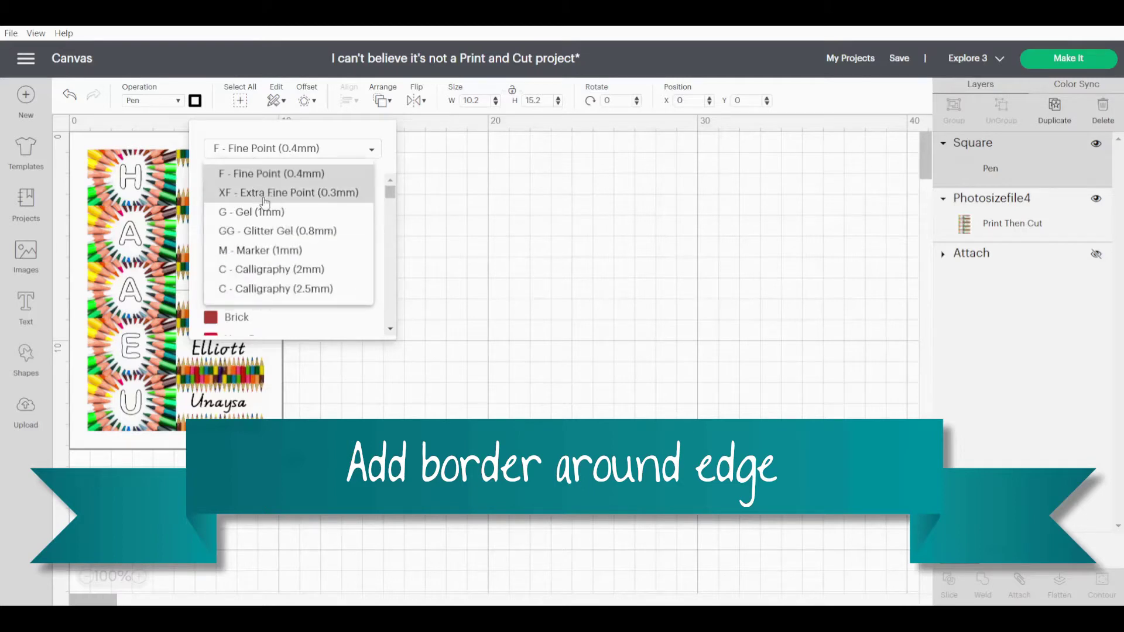
{"action": "left_click", "coordinate": [262, 176]}
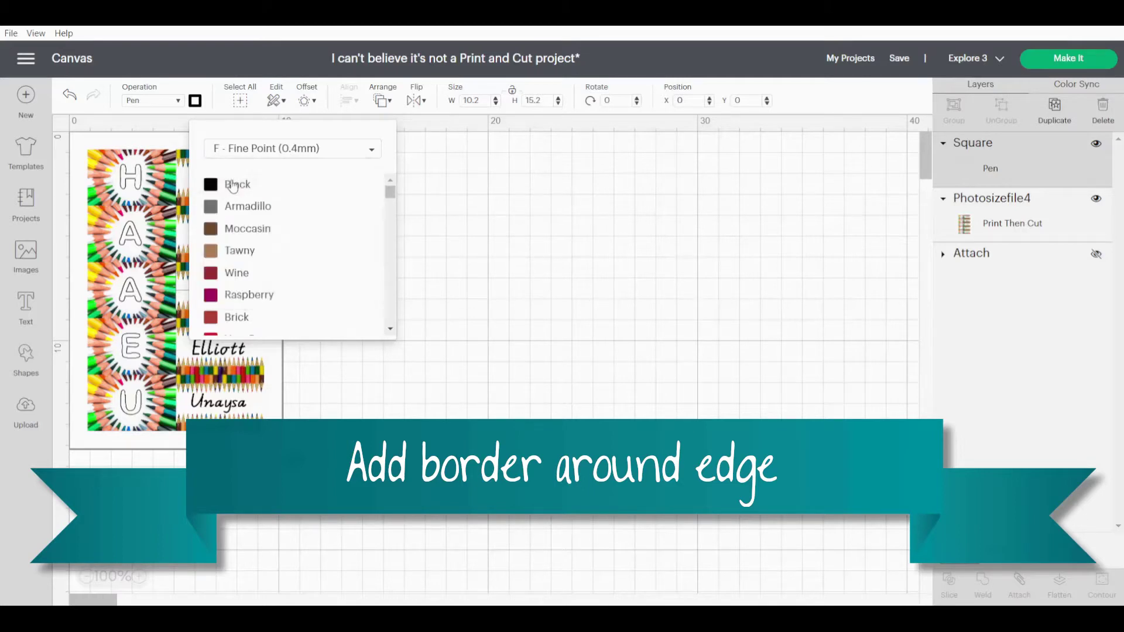
Switch the project's machine from Explore 3 to Cricut Joy.
{"action": "left_click", "coordinate": [415, 233]}
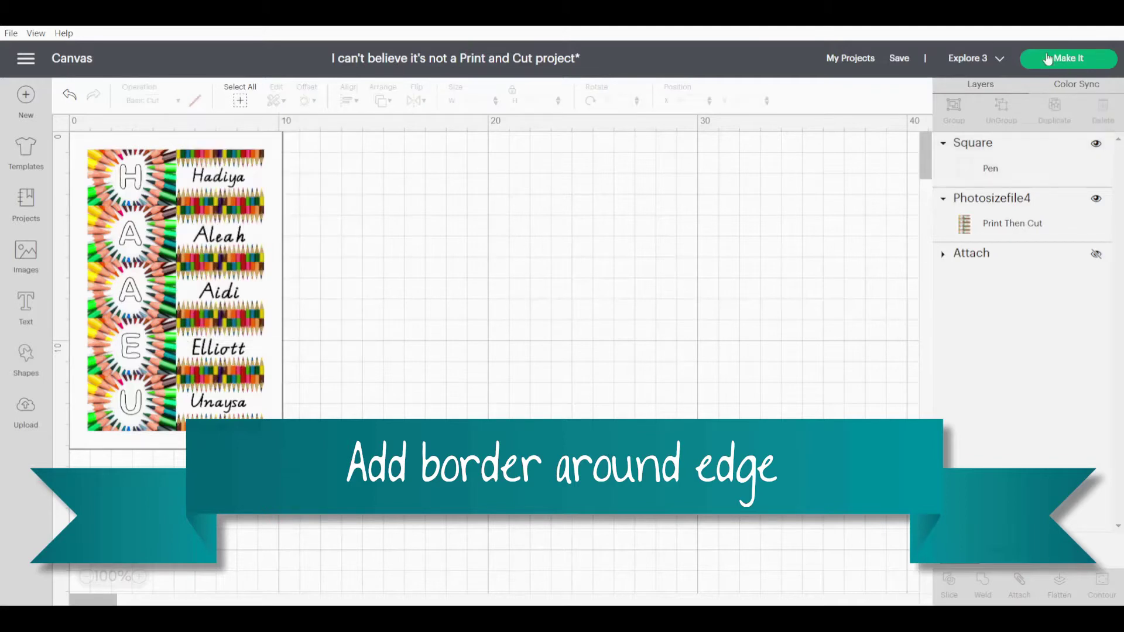
{"action": "left_click", "coordinate": [986, 59]}
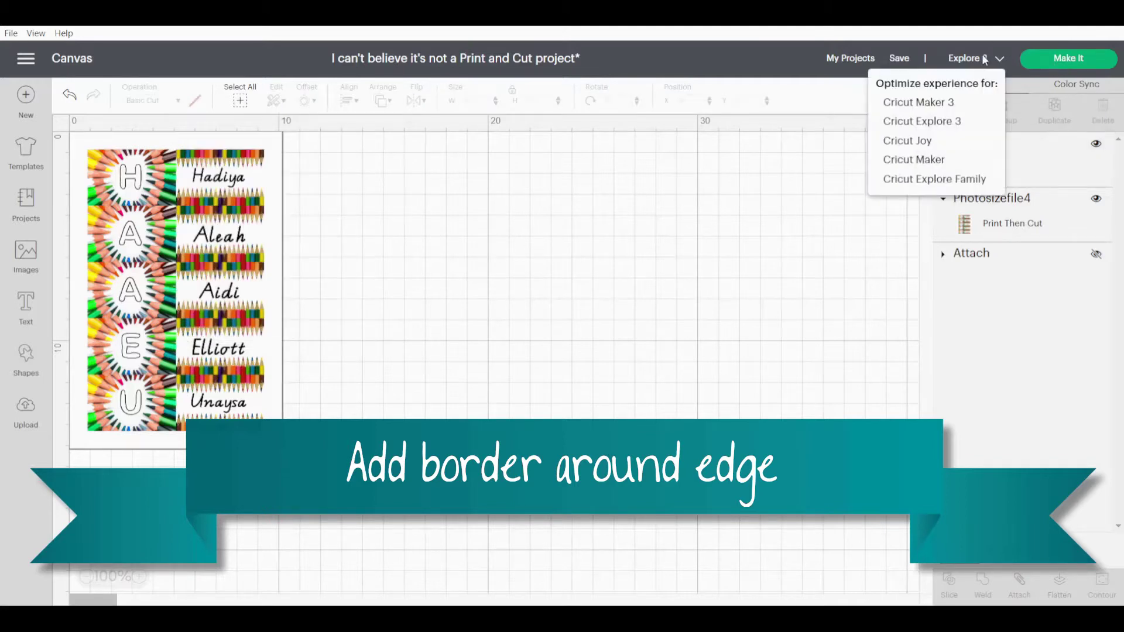
{"action": "left_click", "coordinate": [902, 141]}
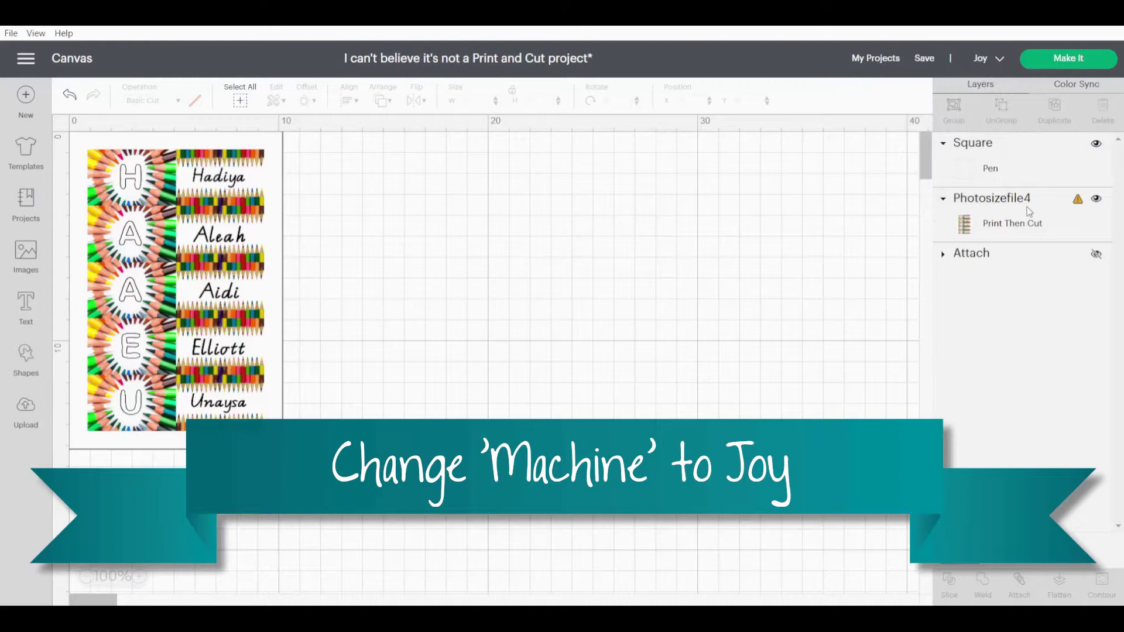
Check the Square pen layer and the Photosizefile4 photo layer in the Layers panel.
{"action": "mouse_move", "coordinate": [1079, 206]}
{"action": "left_click", "coordinate": [233, 310]}
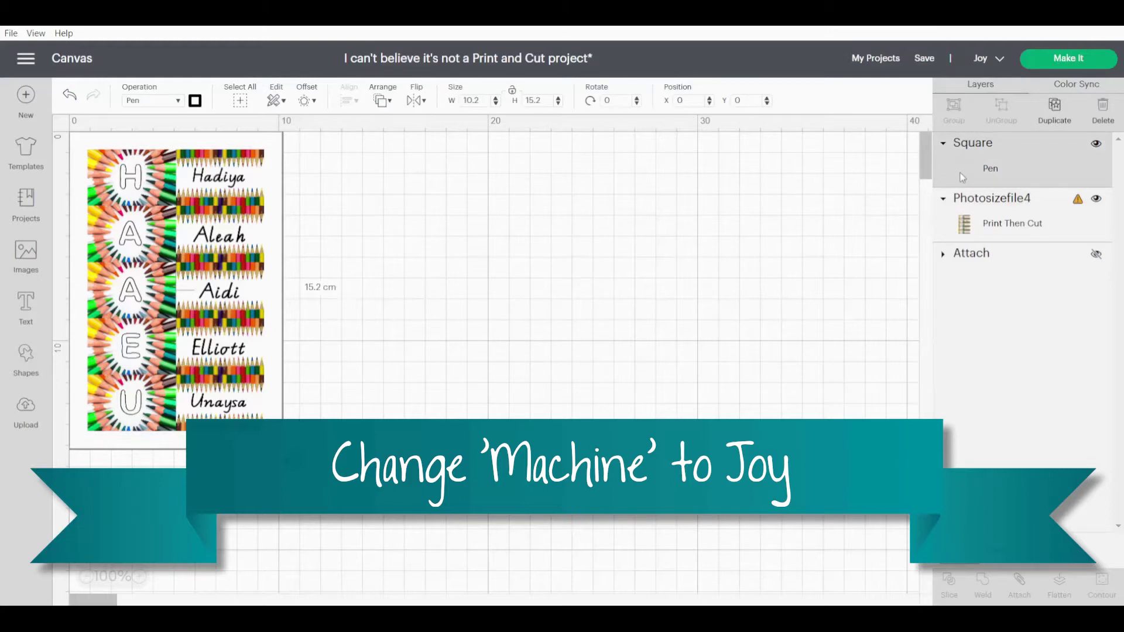
{"action": "left_click", "coordinate": [1002, 212]}
{"action": "left_click", "coordinate": [1002, 166]}
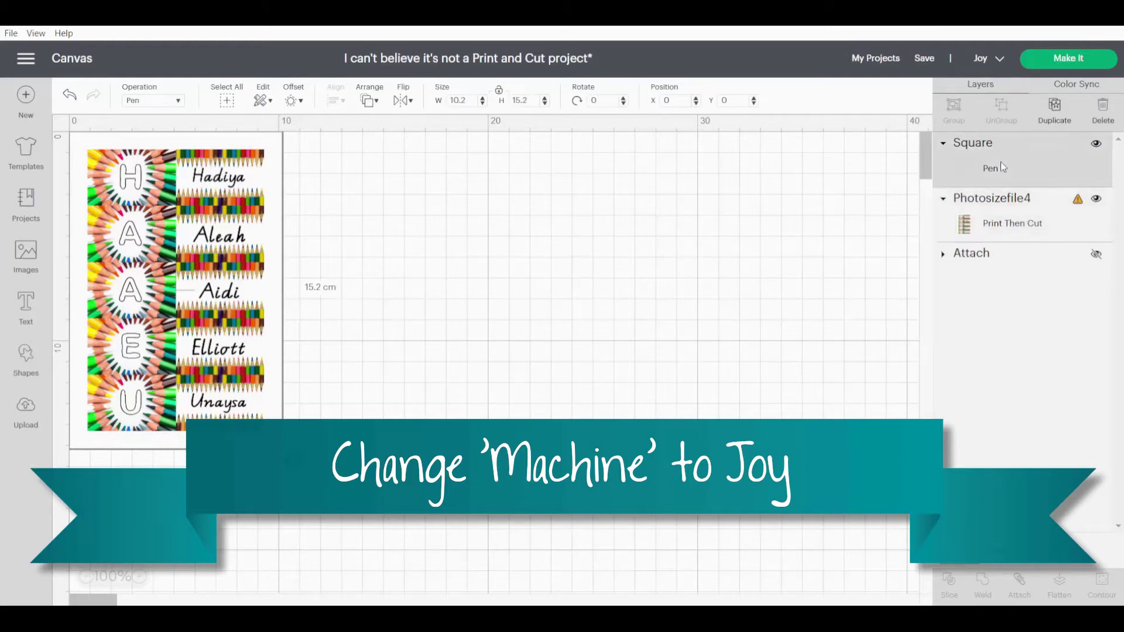
Add a new square, unlock its proportions and stretch it into a strip over the first name label.
{"action": "left_click", "coordinate": [25, 359]}
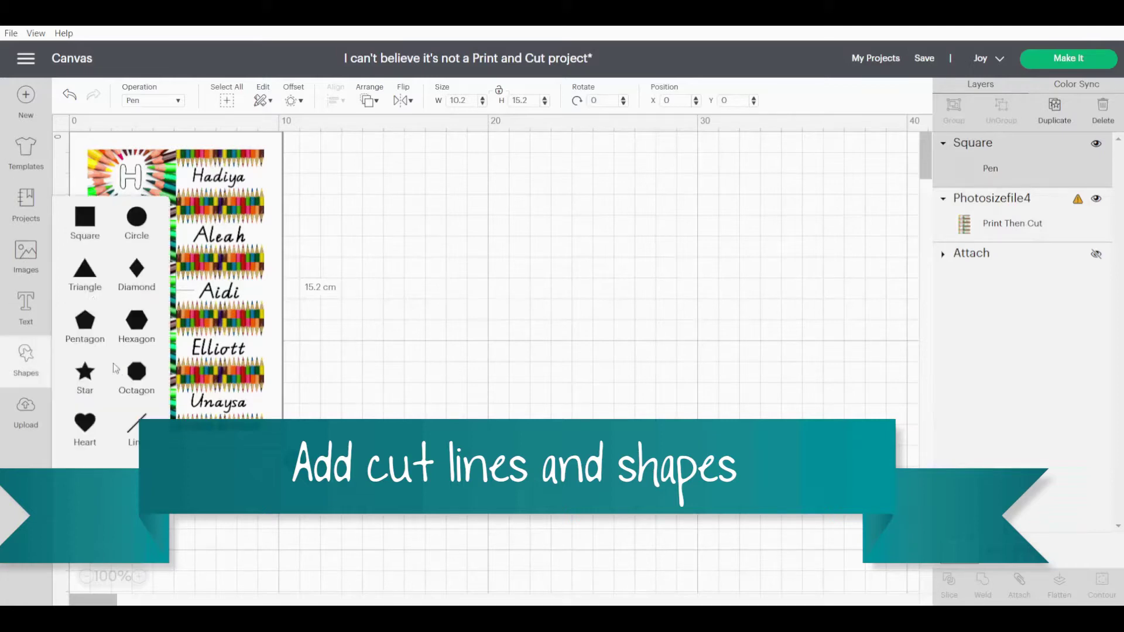
{"action": "left_click", "coordinate": [85, 220]}
{"action": "left_click_drag", "start_coordinate": [208, 261], "coordinate": [172, 223]}
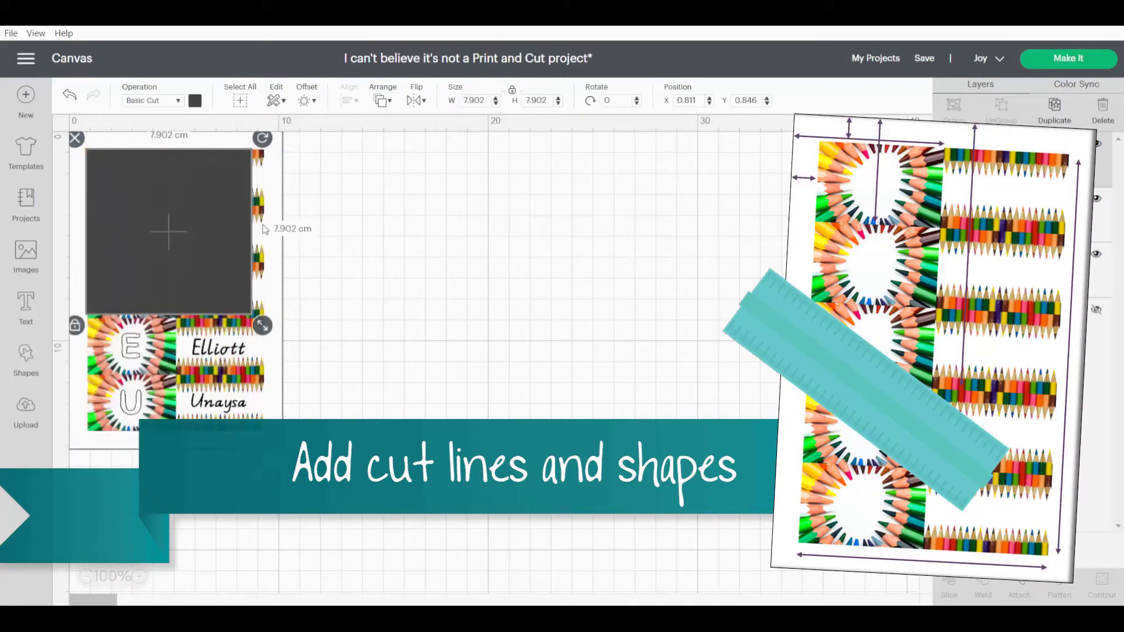
{"action": "left_click", "coordinate": [76, 325]}
{"action": "left_click_drag", "start_coordinate": [263, 326], "coordinate": [279, 224]}
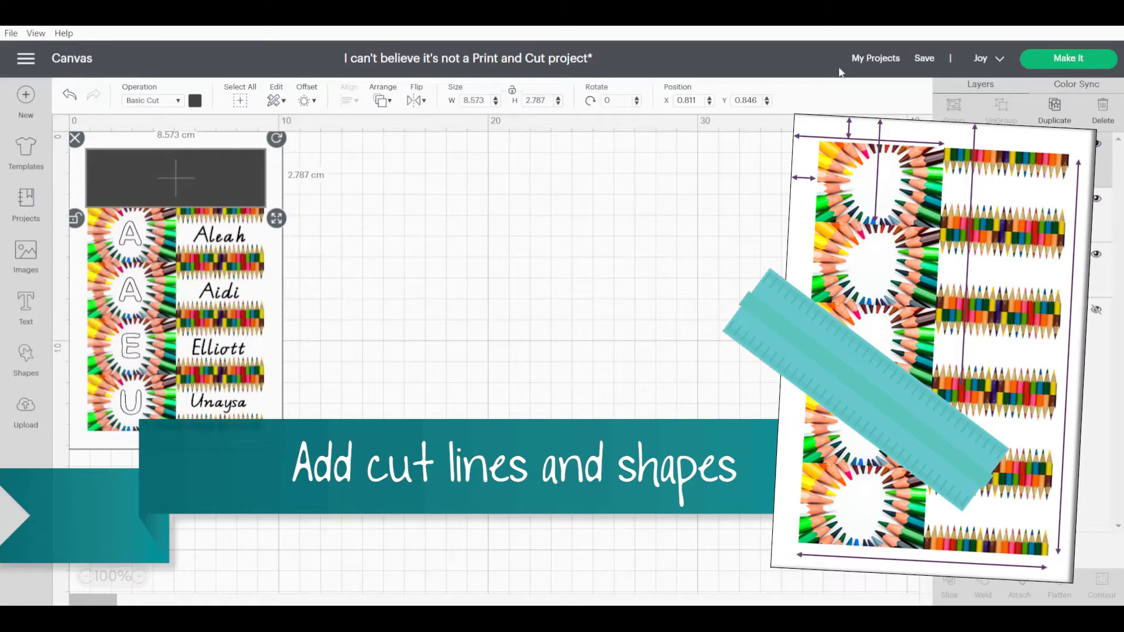
{"action": "left_click_drag", "start_coordinate": [691, 98], "coordinate": [652, 103]}
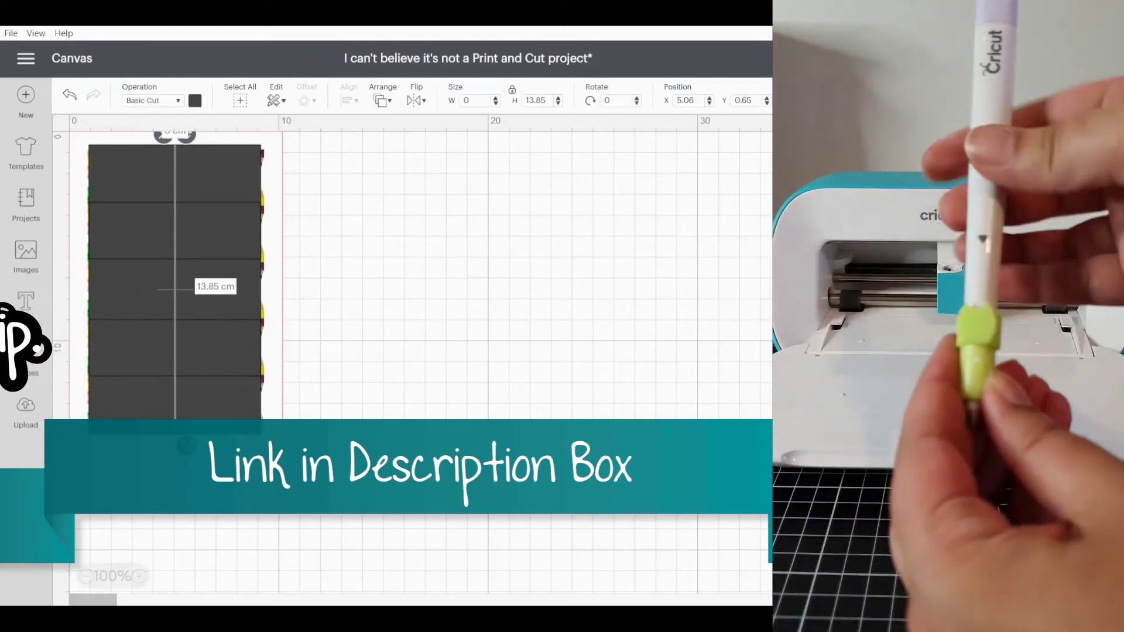
Set the centre line's operation to Foil and hide the unsupported Photosizefile4 photo layer.
{"action": "left_click", "coordinate": [152, 100]}
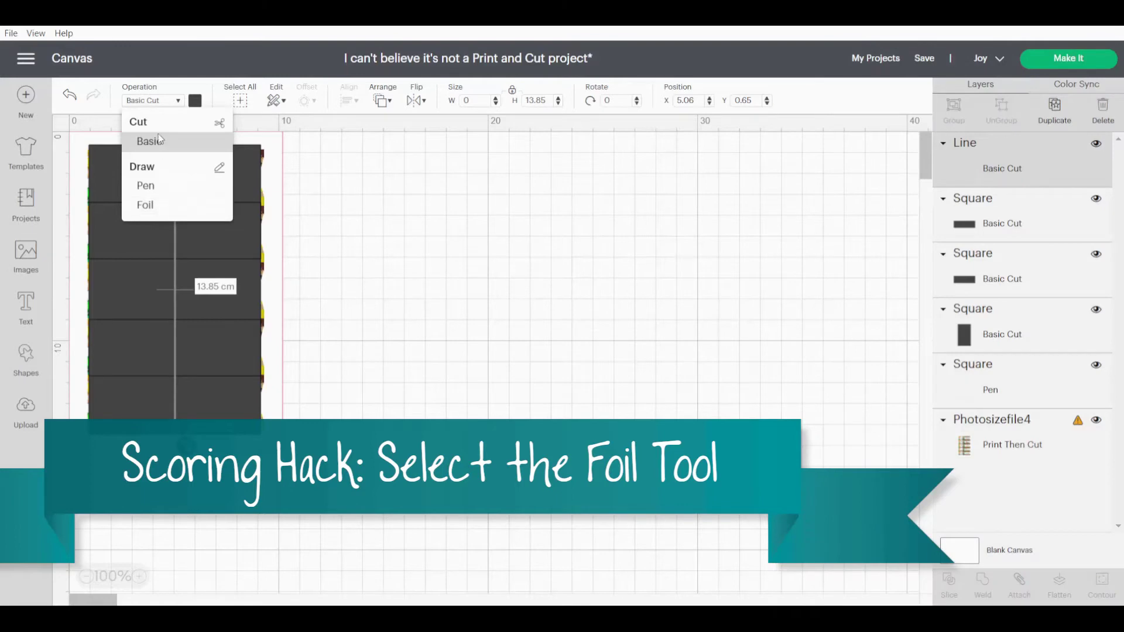
{"action": "left_click", "coordinate": [145, 208]}
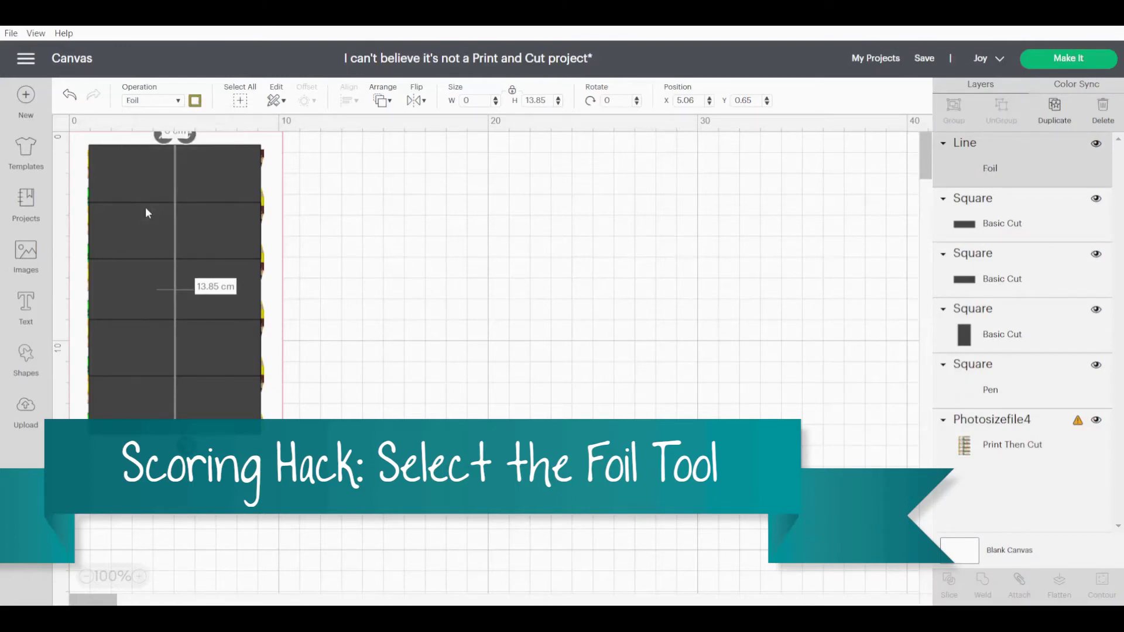
{"action": "left_click", "coordinate": [353, 225]}
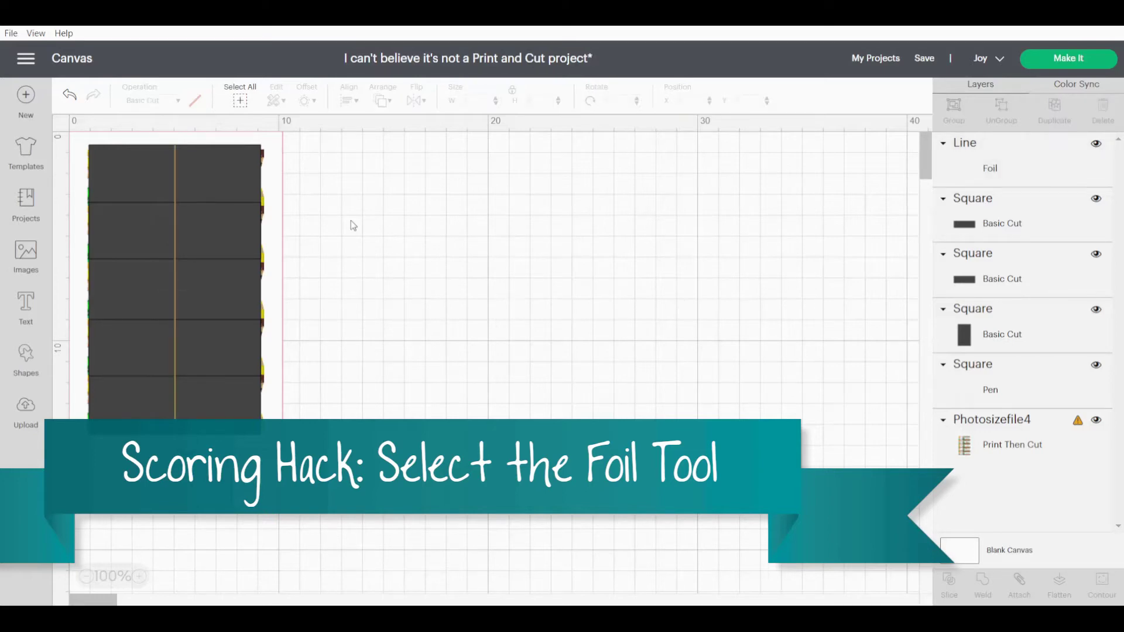
{"action": "left_click", "coordinate": [1077, 426]}
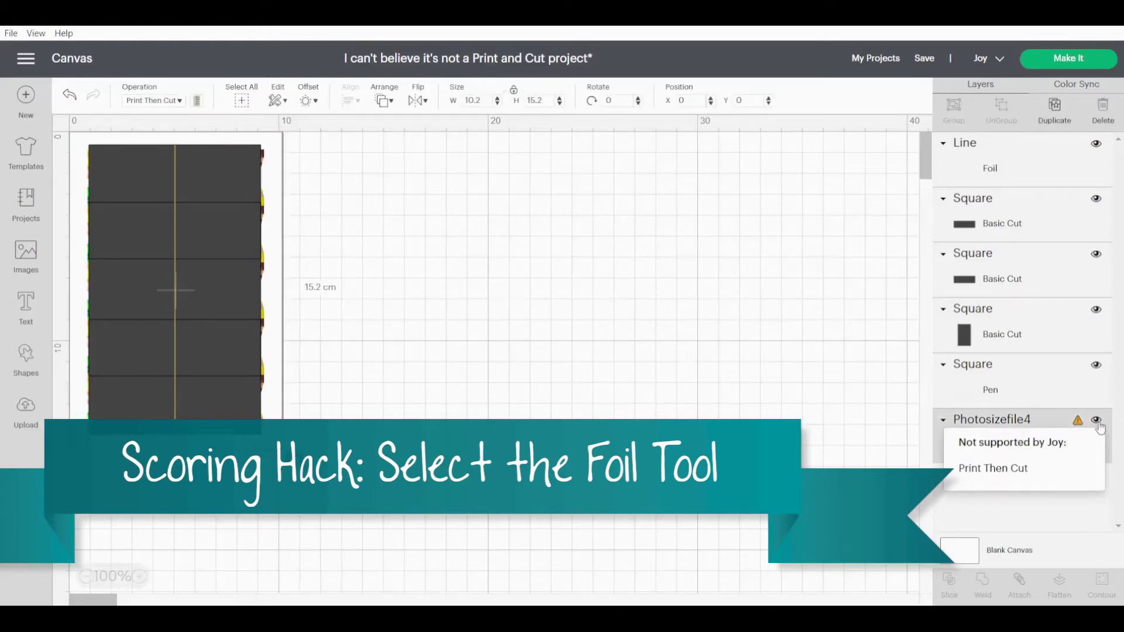
{"action": "left_click", "coordinate": [1096, 421]}
Select all objects, attach the line and four squares into one group, and choose Make It.
{"action": "key", "text": "ctrl+a"}
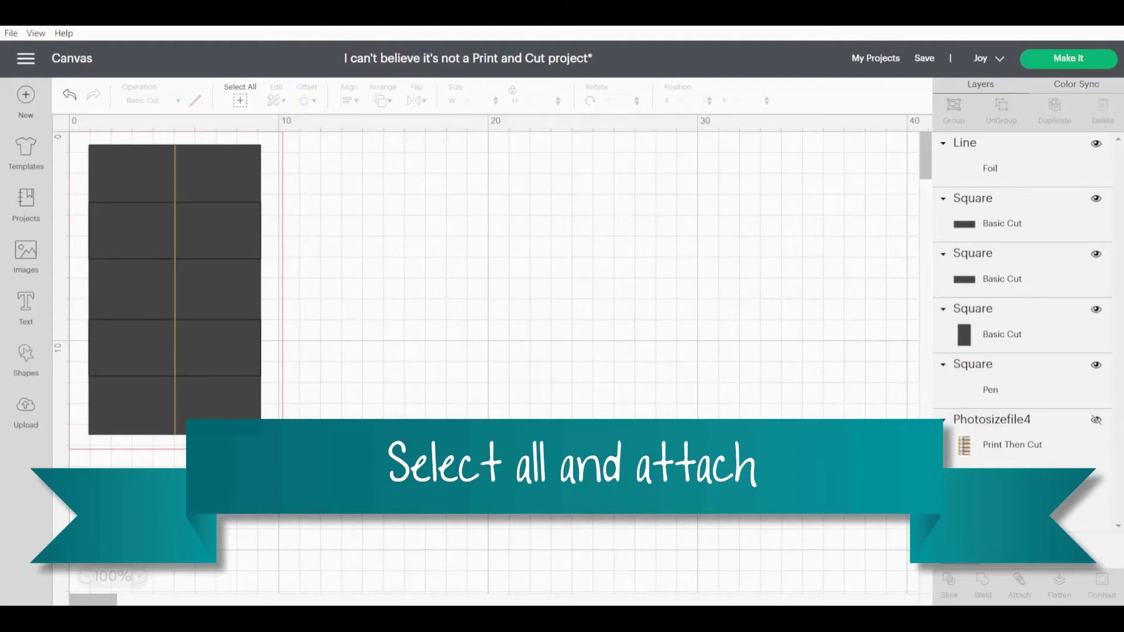
{"action": "left_click", "coordinate": [1018, 582]}
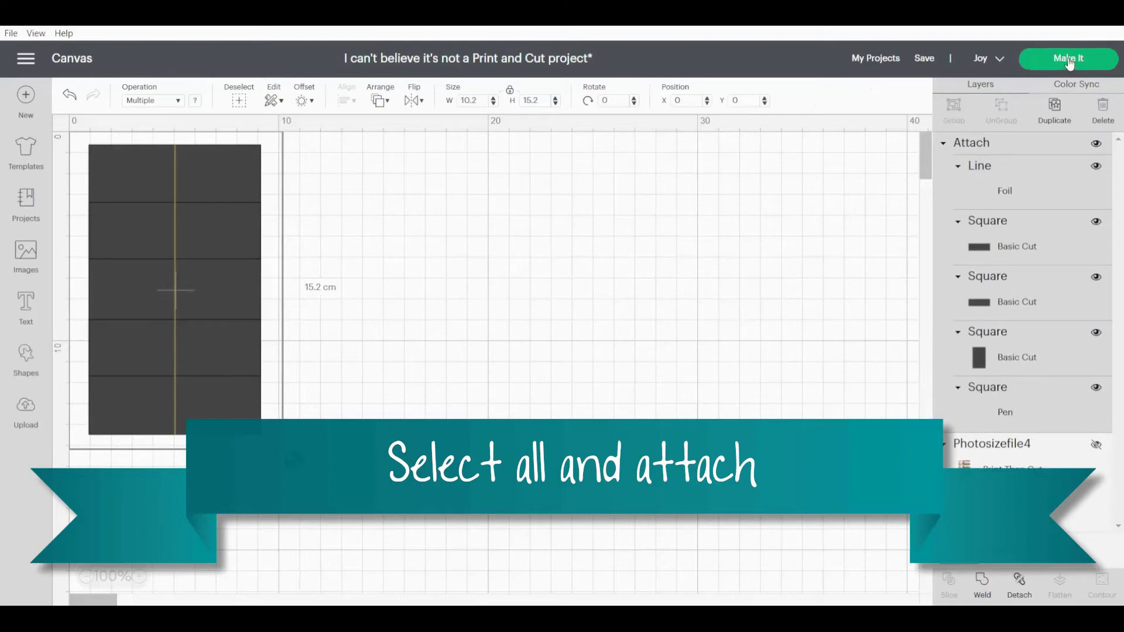
{"action": "left_click", "coordinate": [1069, 62]}
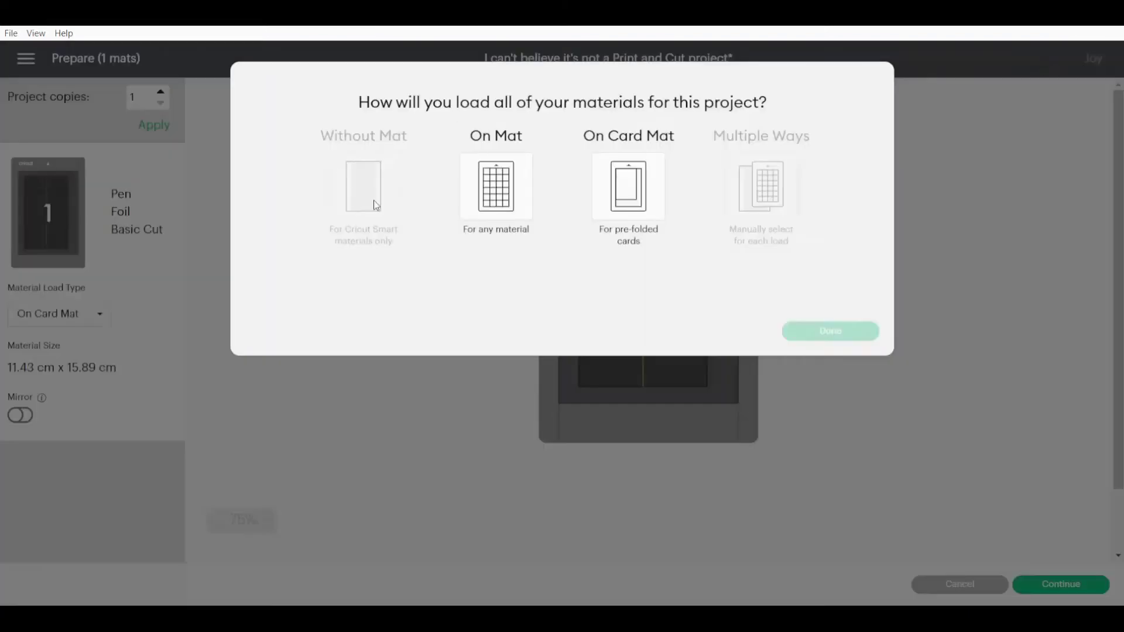
Load the material on a mat and set the material size to 11.43 cm x 30.5 cm.
{"action": "left_click", "coordinate": [484, 170]}
{"action": "left_click", "coordinate": [837, 338]}
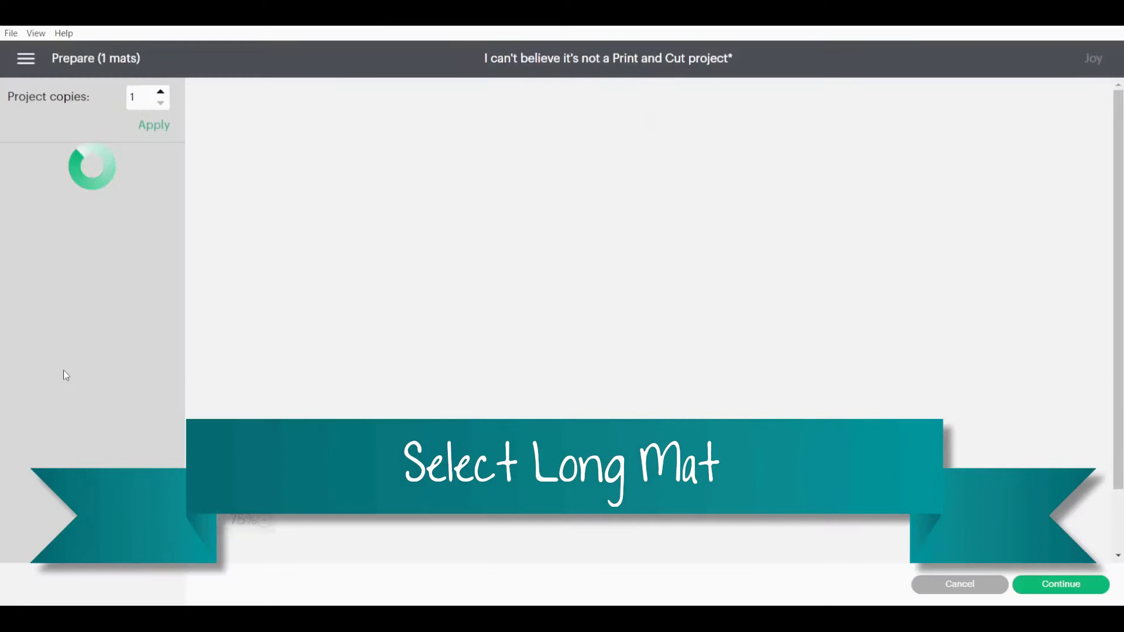
{"action": "left_click", "coordinate": [69, 378]}
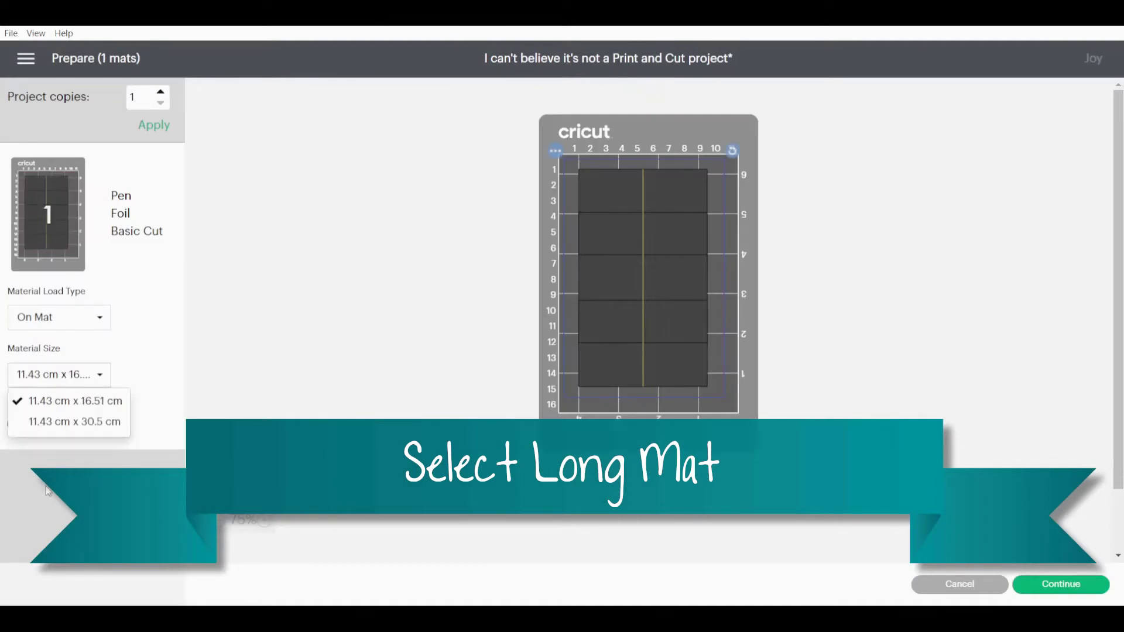
{"action": "left_click", "coordinate": [70, 426]}
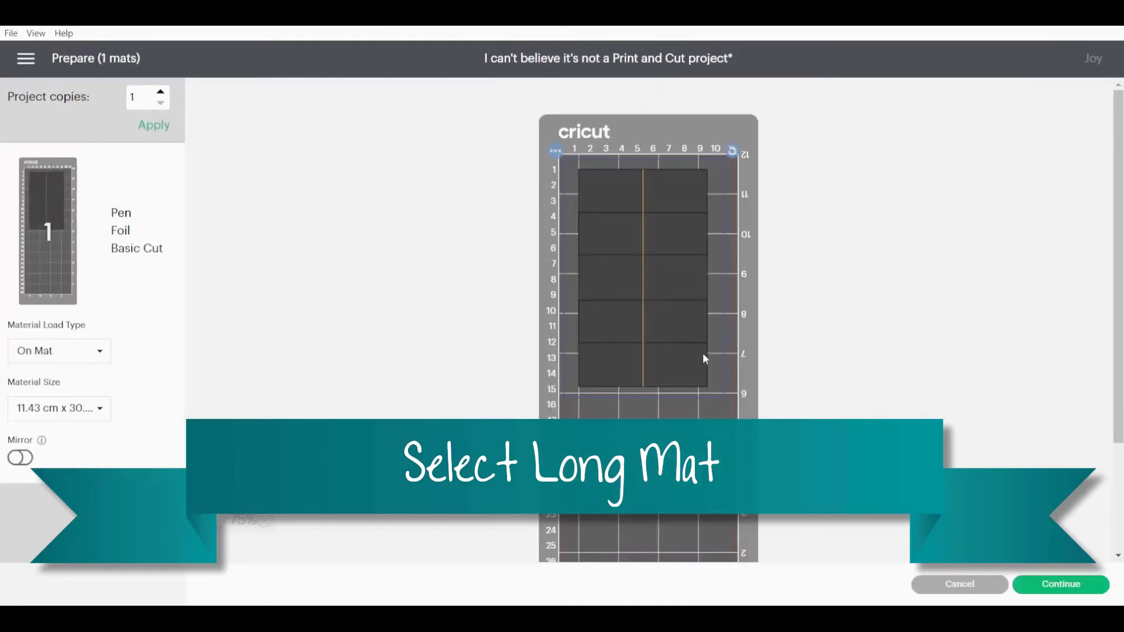
Move the design to the bottom of the long mat and continue to the make step.
{"action": "scroll", "coordinate": [705, 356], "scroll_direction": "down", "scroll_amount": 2}
{"action": "left_click_drag", "start_coordinate": [625, 190], "coordinate": [609, 416]}
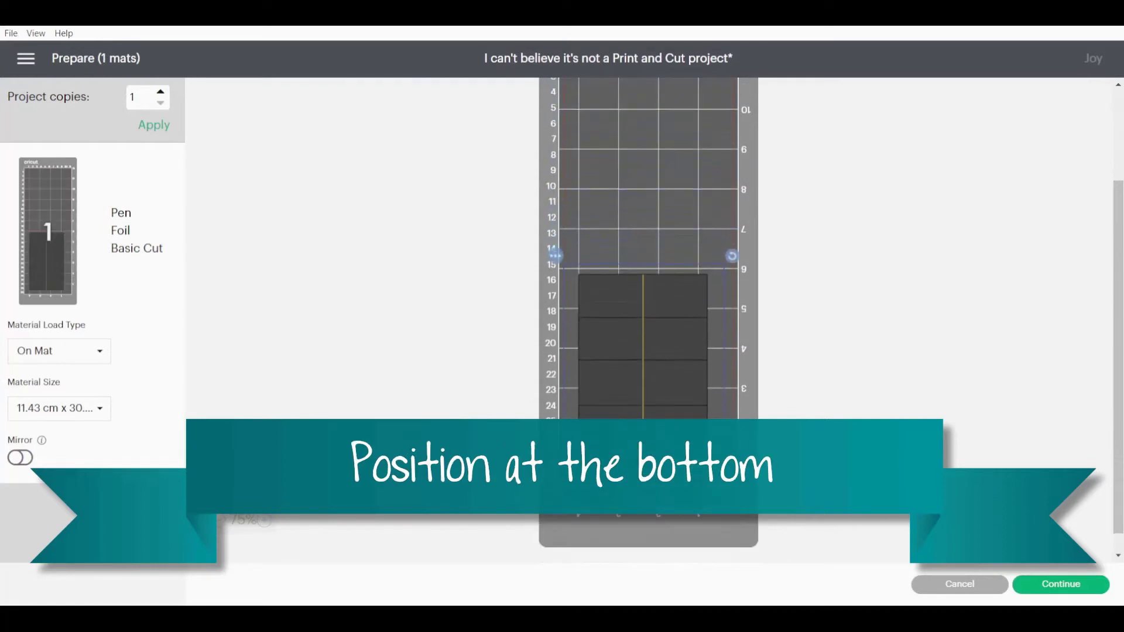
{"action": "scroll", "coordinate": [651, 418], "scroll_direction": "up", "scroll_amount": 2}
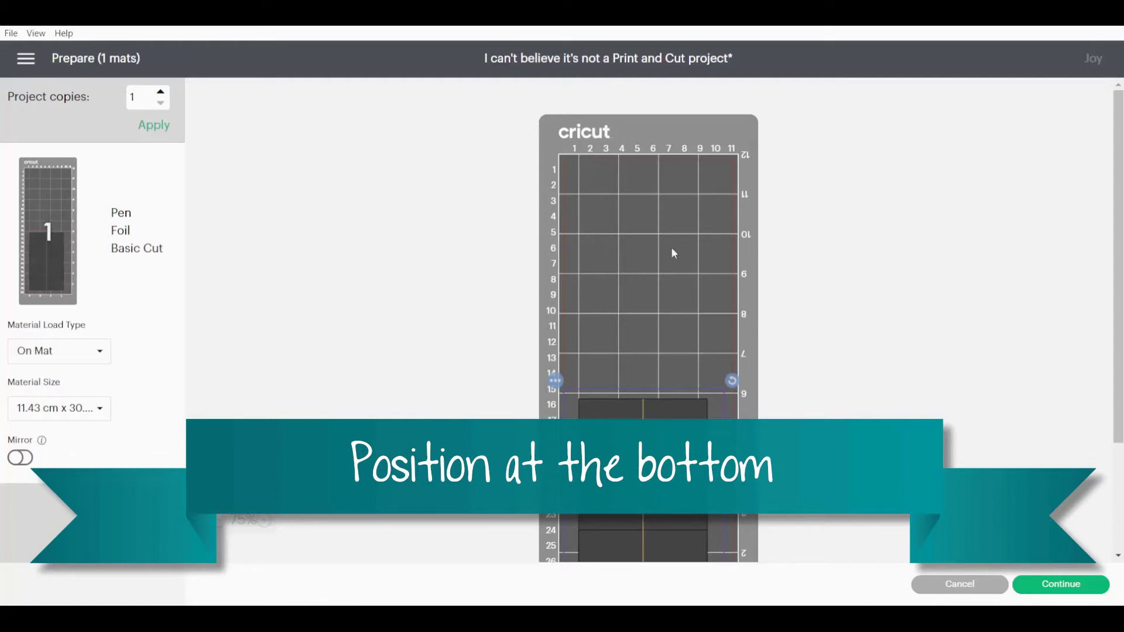
{"action": "scroll", "coordinate": [648, 334], "scroll_direction": "down", "scroll_amount": 3}
{"action": "scroll", "coordinate": [648, 334], "scroll_direction": "up", "scroll_amount": 3}
{"action": "scroll", "coordinate": [726, 408], "scroll_direction": "down", "scroll_amount": 3}
{"action": "scroll", "coordinate": [726, 408], "scroll_direction": "up", "scroll_amount": 3}
{"action": "left_click", "coordinate": [1044, 586]}
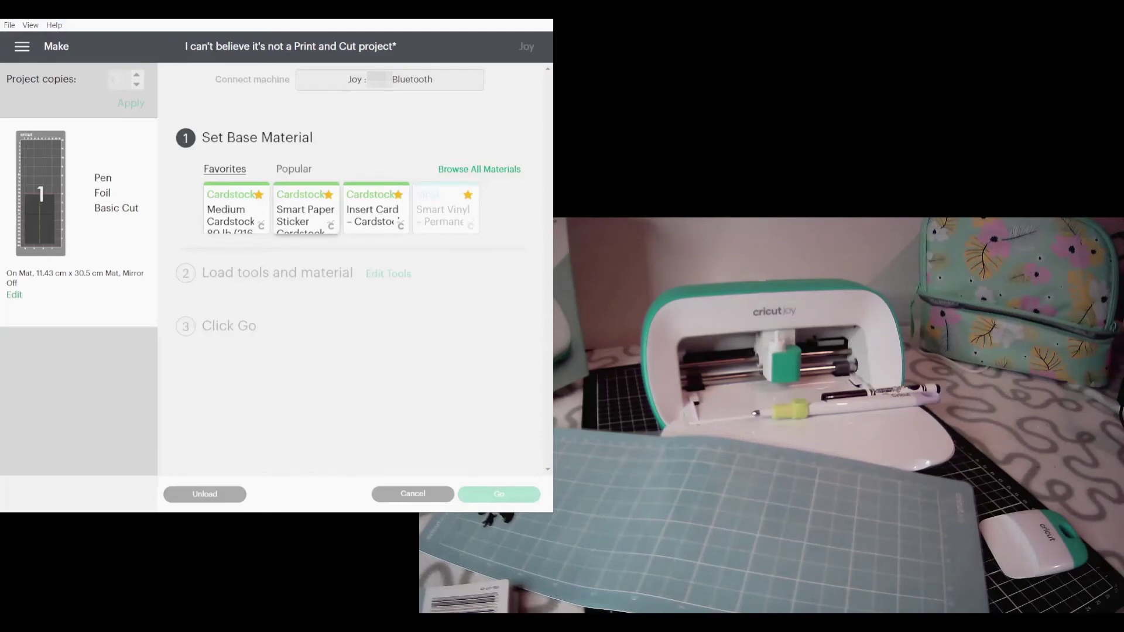
Choose Heavy Cardstock – 100 lb (270 gsm) from all materials as the base material.
{"action": "left_click", "coordinate": [463, 171]}
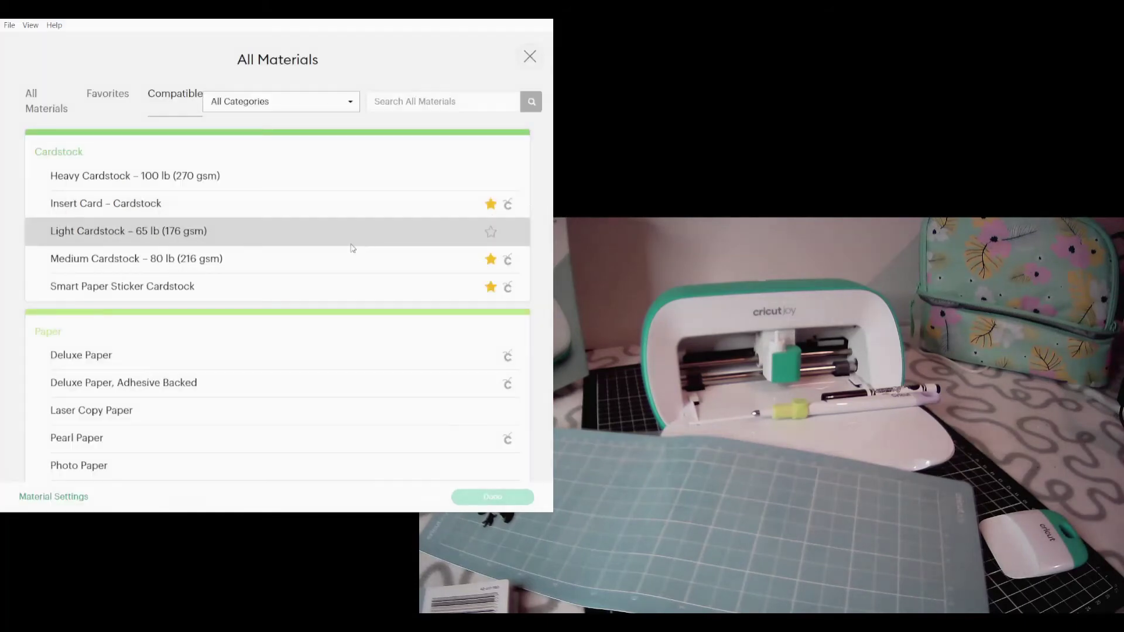
{"action": "left_click", "coordinate": [113, 184]}
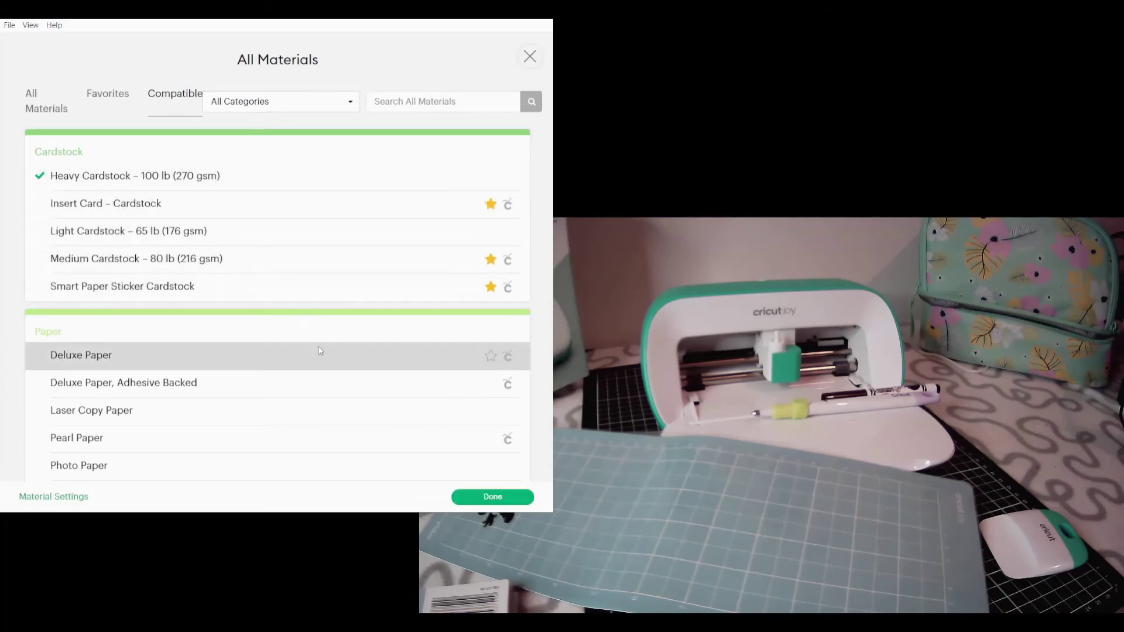
{"action": "scroll", "coordinate": [321, 352], "scroll_direction": "down", "scroll_amount": 2}
{"action": "scroll", "coordinate": [351, 379], "scroll_direction": "up", "scroll_amount": 2}
{"action": "key", "text": "Escape"}
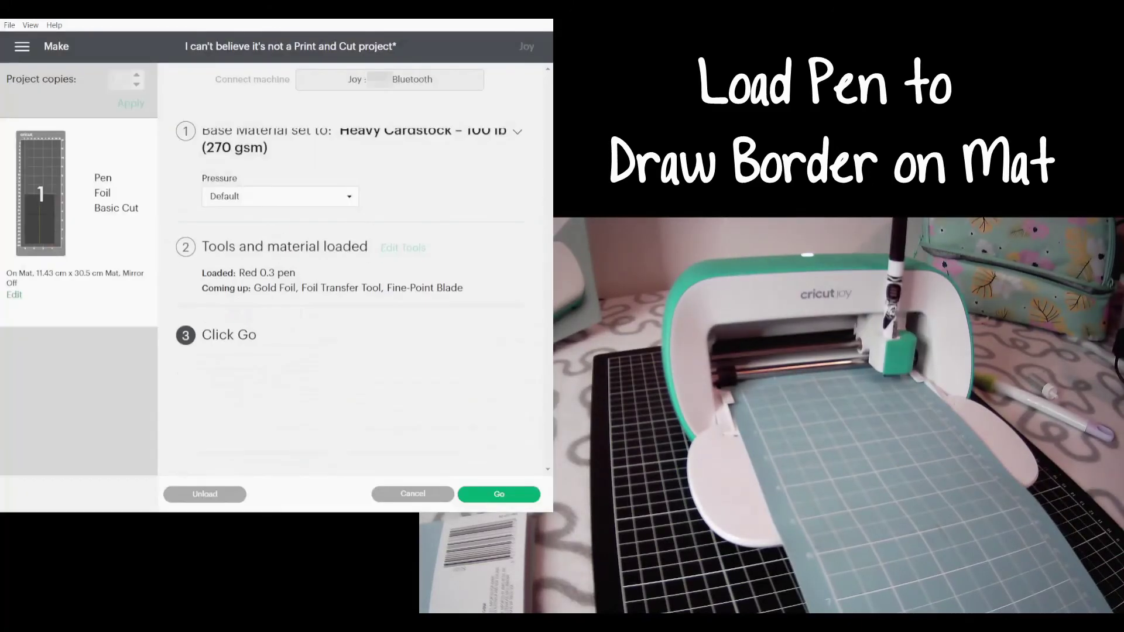
Draw the pen border, then run the foil score line with the Foil Transfer Tool.
{"action": "left_click", "coordinate": [507, 495]}
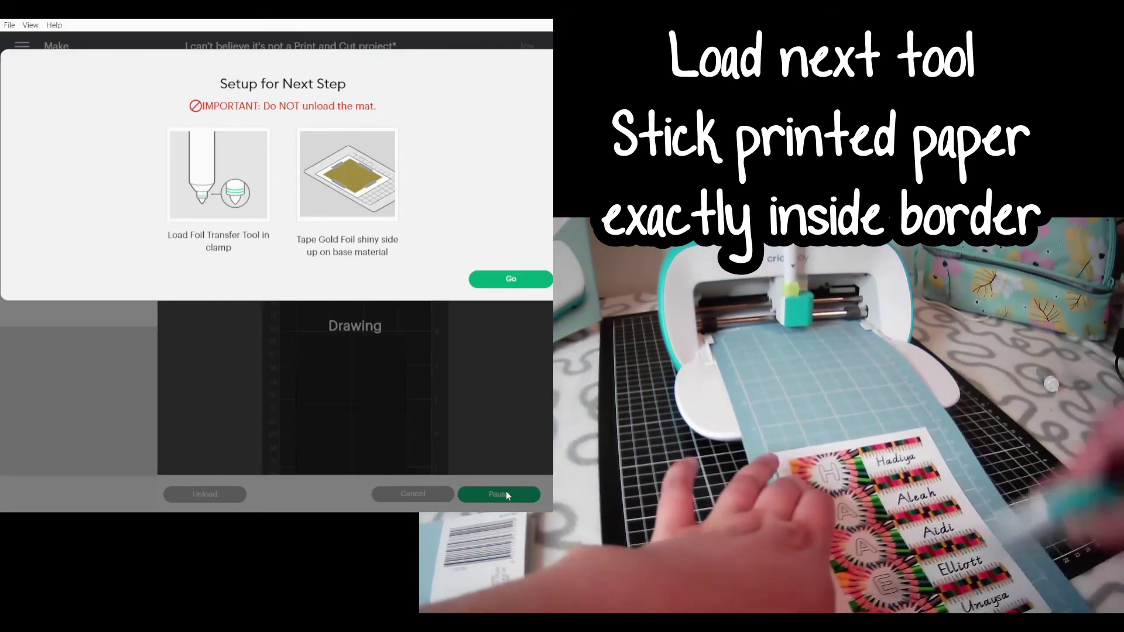
{"action": "left_click", "coordinate": [510, 279]}
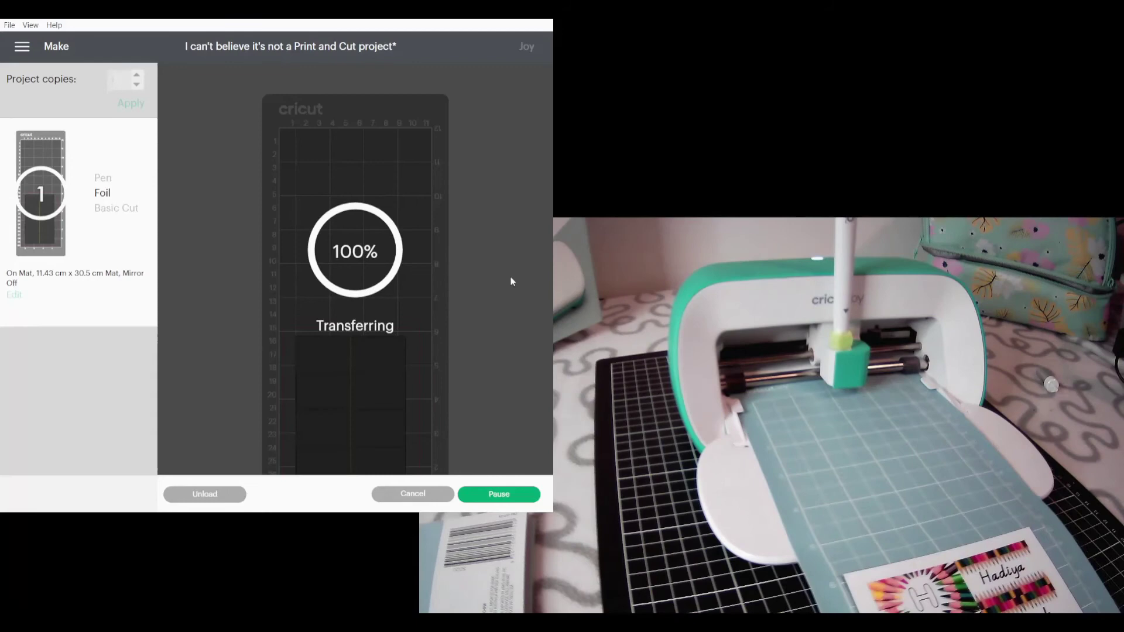
Start the Basic Cut pass on the label sheet with the fine-point blade.
{"action": "left_click", "coordinate": [509, 275]}
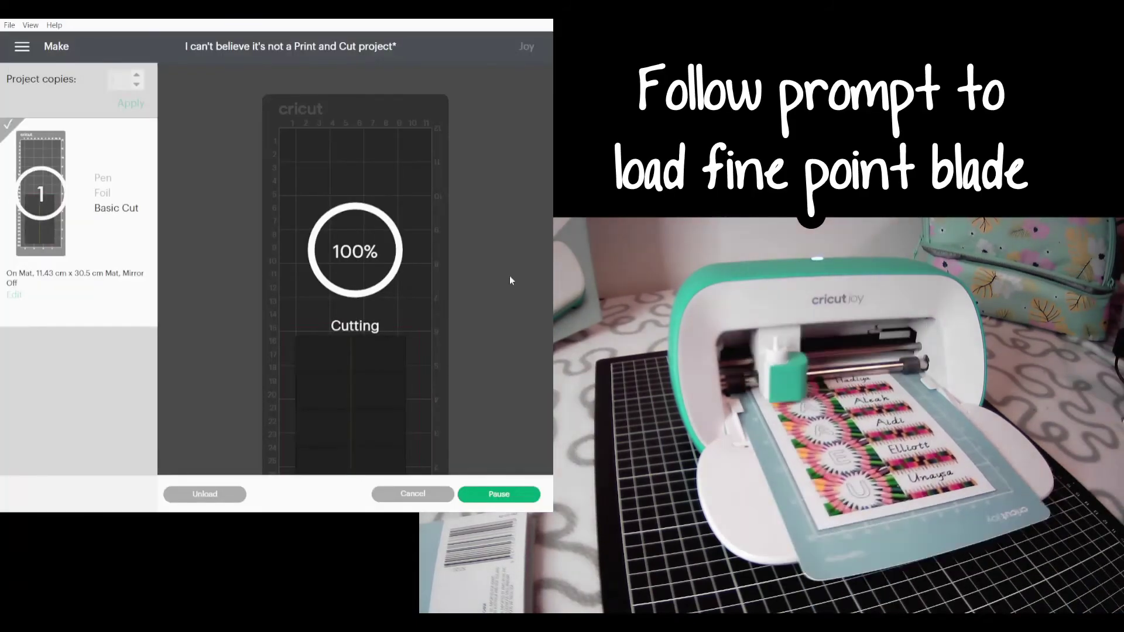